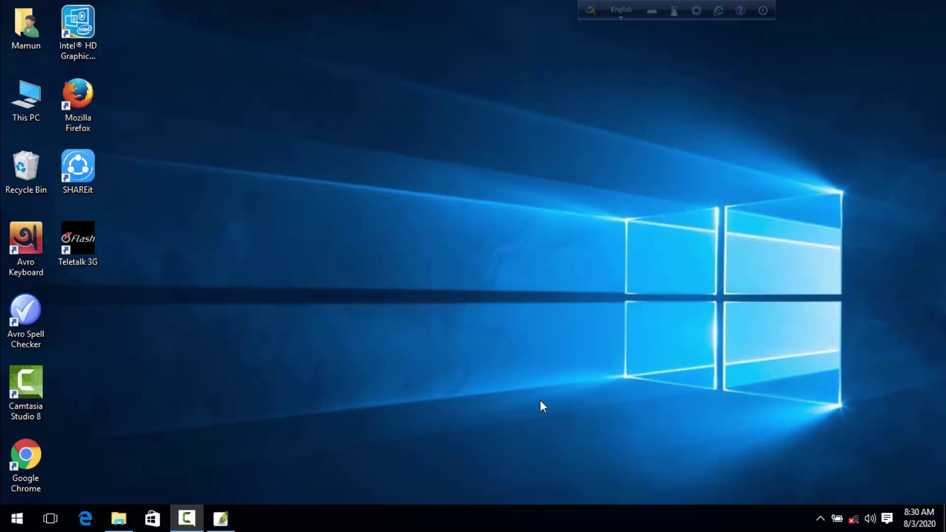
Minimize Photoshop and drag the portrait JPG from the Romatic pictures folder to Photoshop's taskbar button.
{"action": "left_click", "coordinate": [201, 516]}
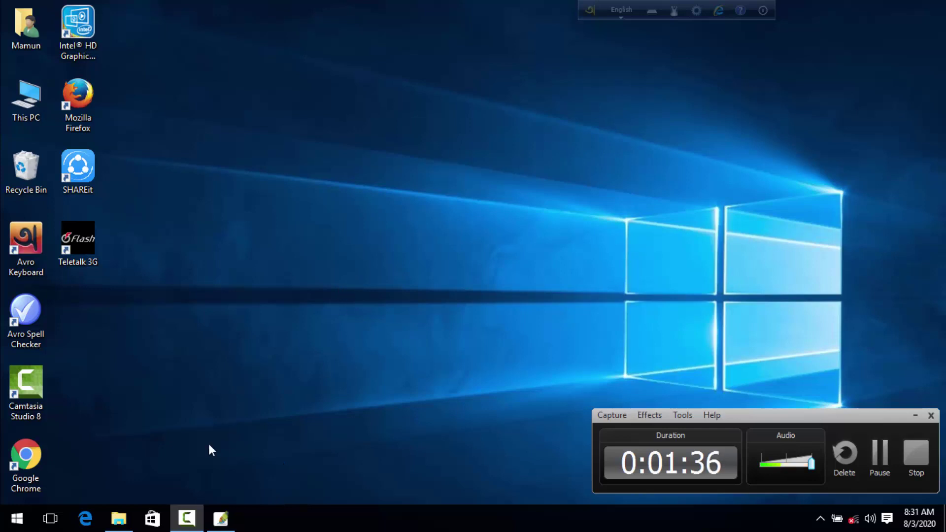
{"action": "left_click", "coordinate": [220, 521]}
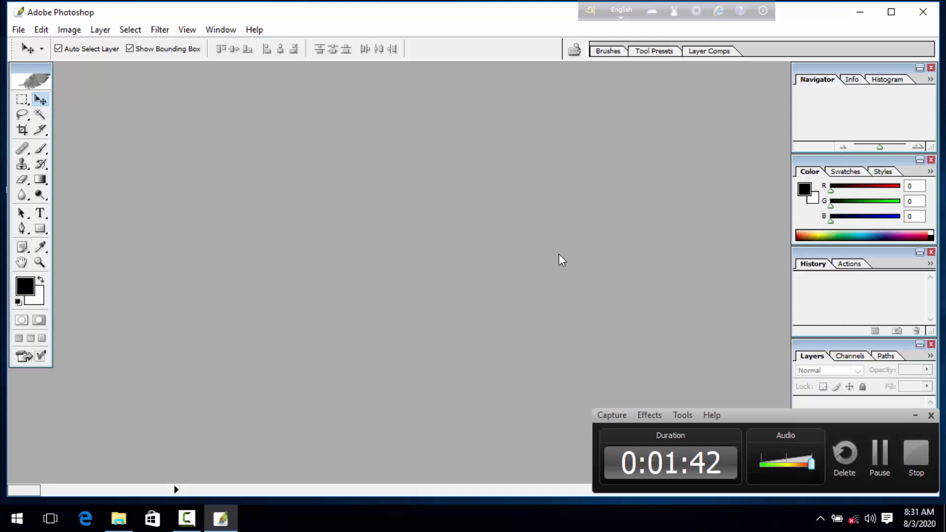
{"action": "left_click", "coordinate": [859, 12]}
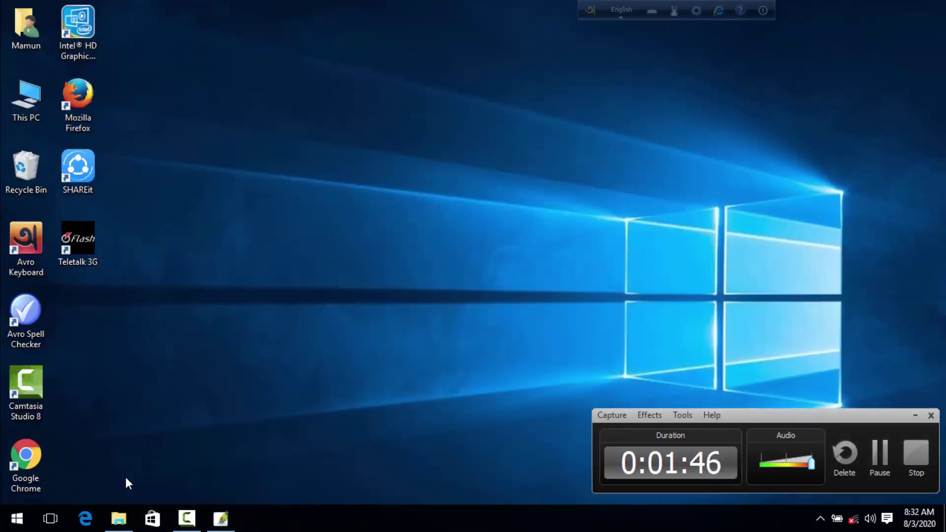
{"action": "left_click", "coordinate": [118, 521]}
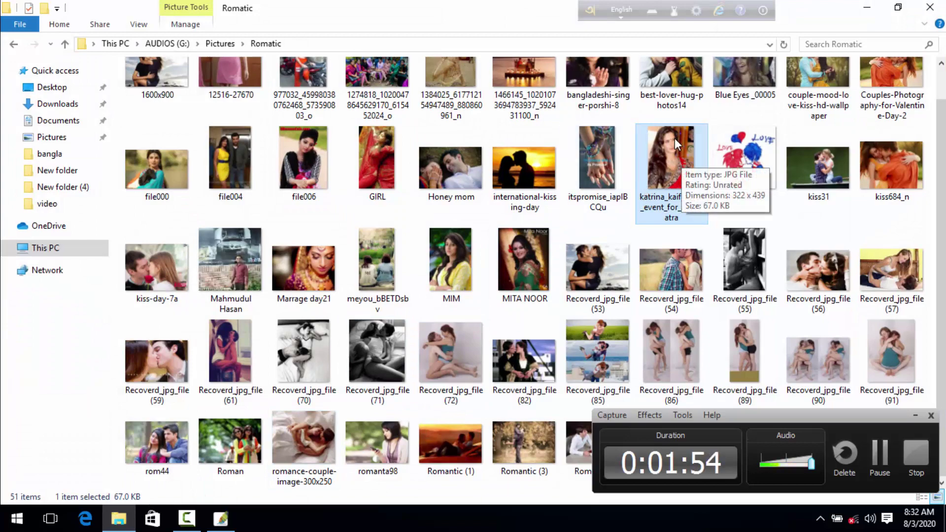
{"action": "mouse_move", "coordinate": [651, 167]}
{"action": "left_mouse_down"}
{"action": "mouse_move", "coordinate": [265, 445]}
{"action": "mouse_move", "coordinate": [223, 518]}
{"action": "left_mouse_up"}
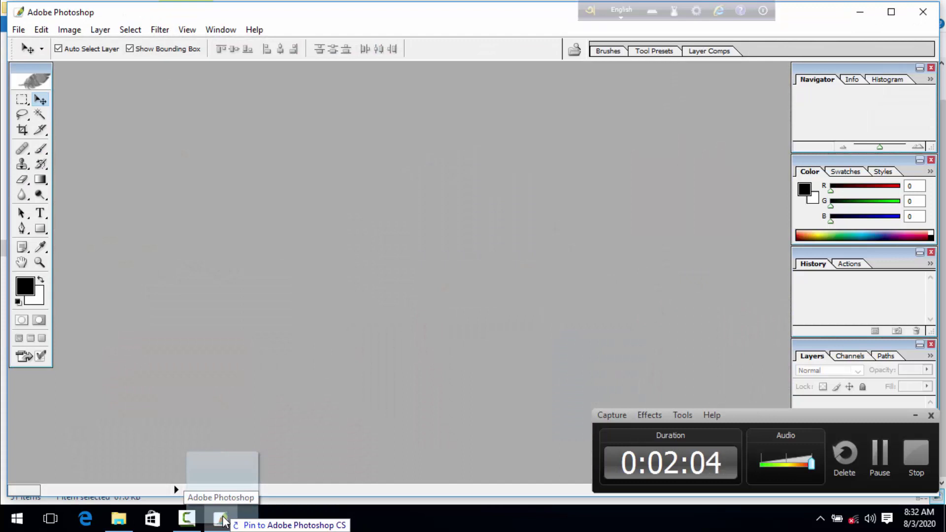
Drop the portrait onto the Photoshop canvas to open it, then maximize its document window.
{"action": "mouse_move", "coordinate": [223, 520]}
{"action": "left_mouse_down"}
{"action": "mouse_move", "coordinate": [266, 336]}
{"action": "mouse_move", "coordinate": [260, 250]}
{"action": "left_mouse_up"}
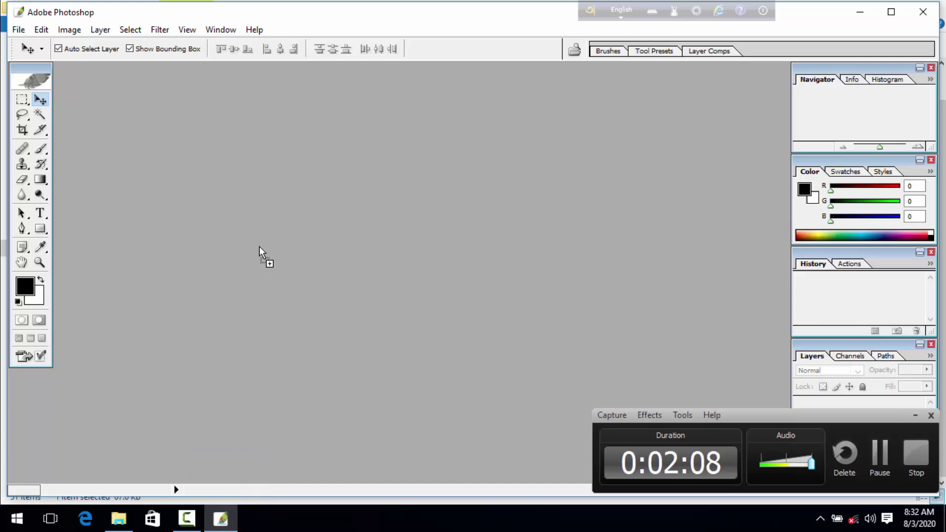
{"action": "left_click_drag", "start_coordinate": [259, 249], "coordinate": [261, 247]}
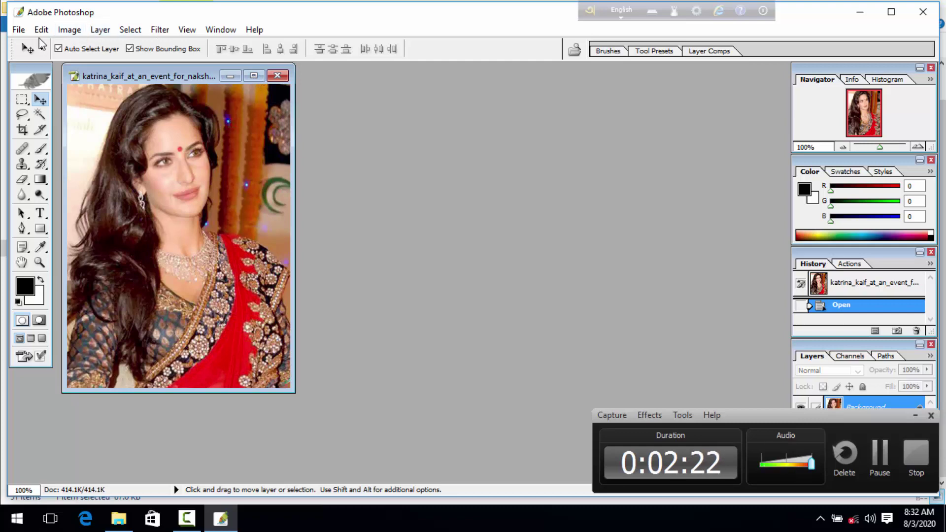
{"action": "left_click", "coordinate": [10, 28]}
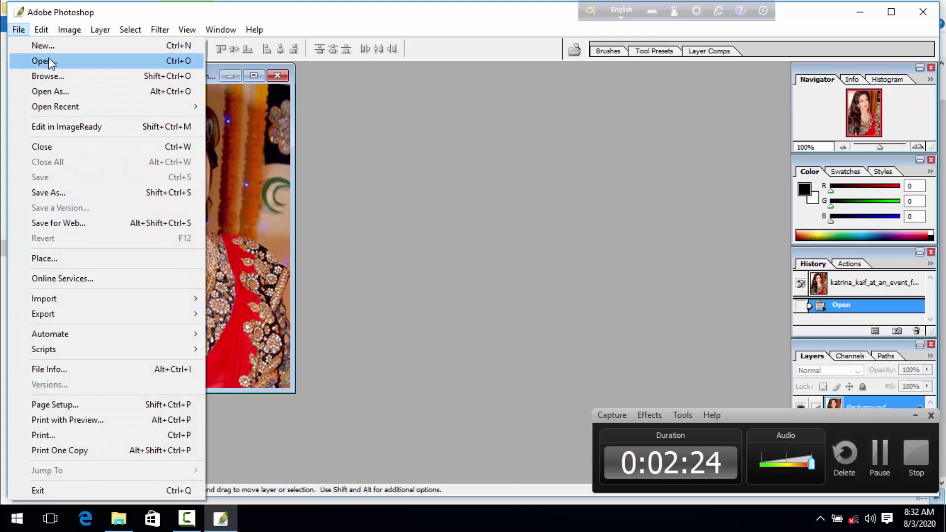
{"action": "left_click", "coordinate": [50, 62]}
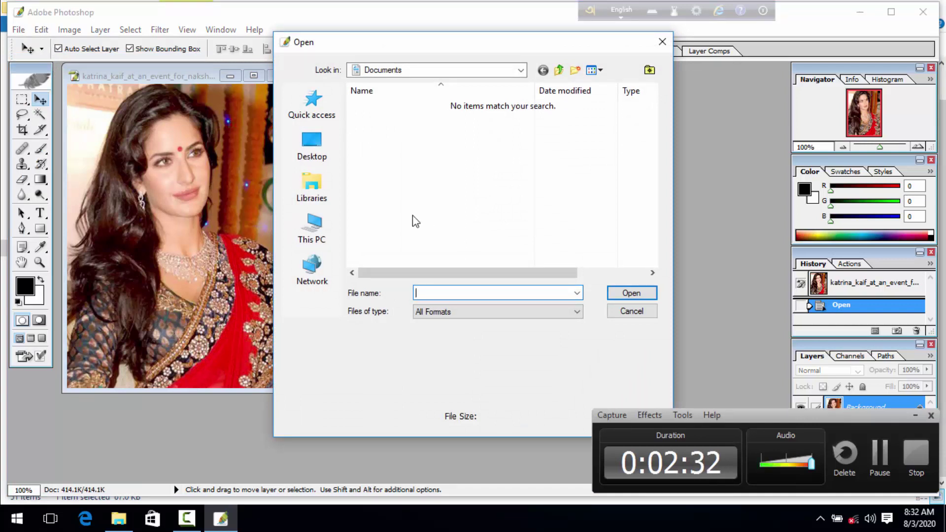
{"action": "left_click", "coordinate": [631, 311]}
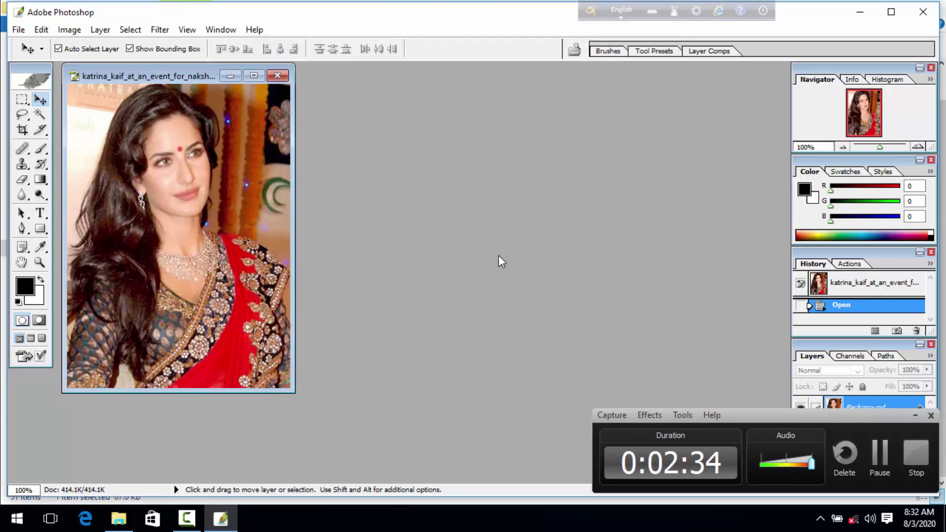
{"action": "left_click", "coordinate": [254, 77]}
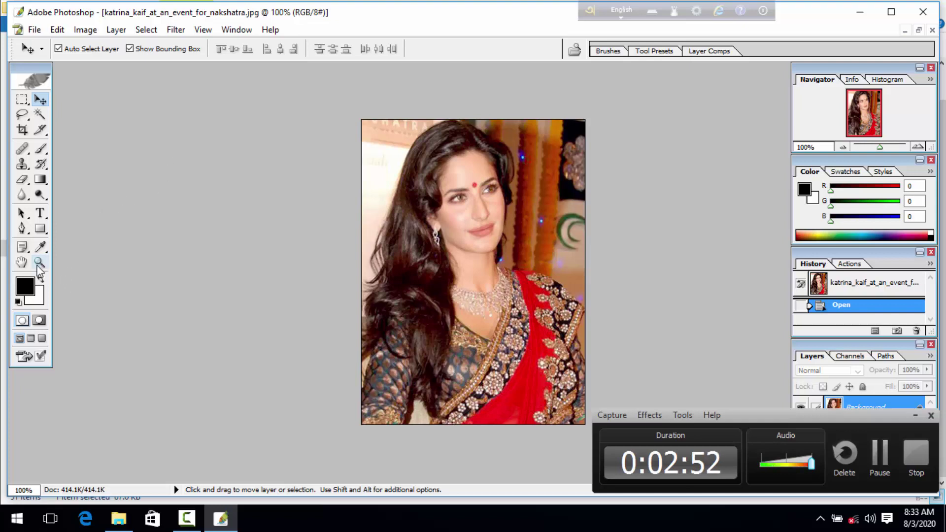
Set the Crop tool to 1.5 in width, 1.9 in height and 300 ppi resolution.
{"action": "left_click", "coordinate": [38, 266]}
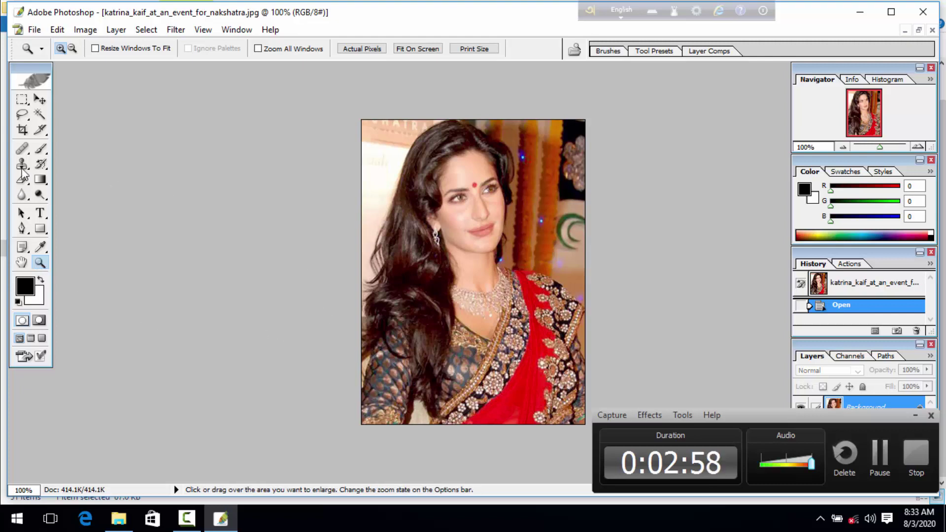
{"action": "left_click", "coordinate": [22, 130]}
{"action": "left_click", "coordinate": [41, 49]}
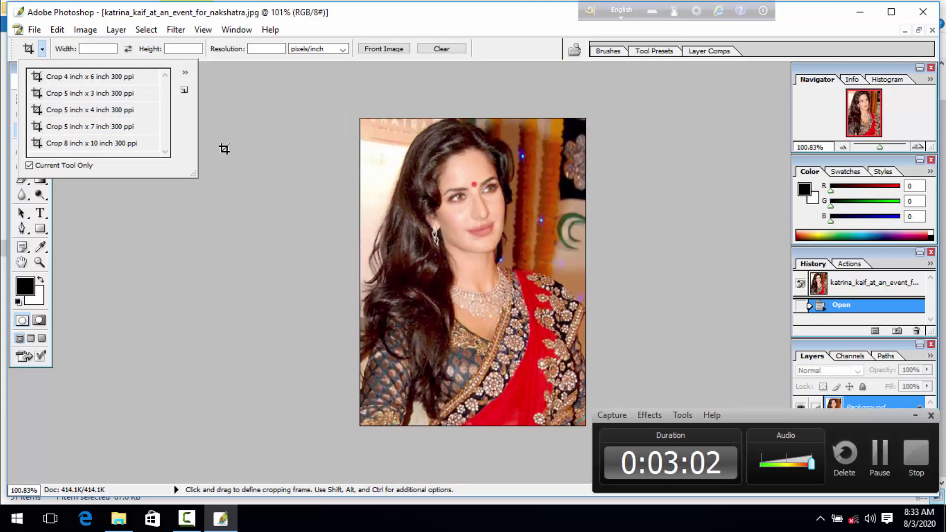
{"action": "left_click", "coordinate": [268, 170]}
{"action": "left_click", "coordinate": [92, 48]}
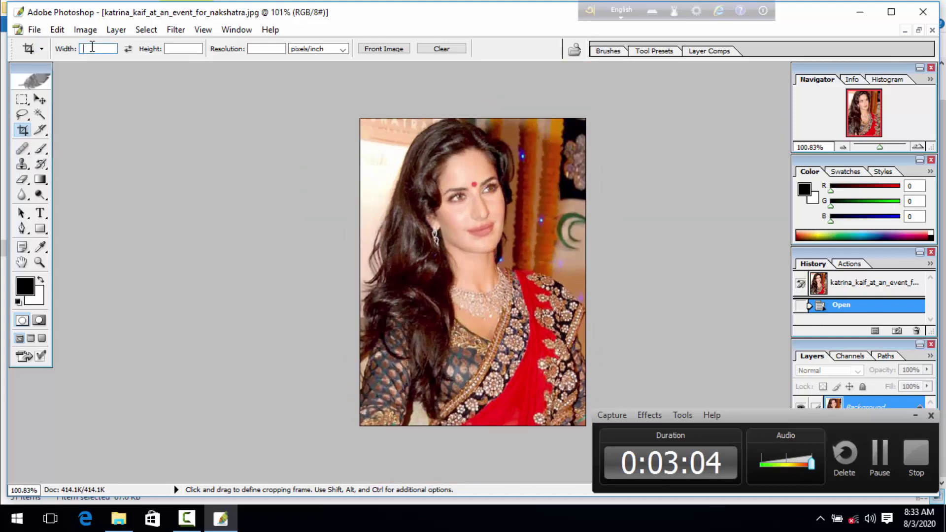
{"action": "type", "text": "1."}
{"action": "type", "text": "5"}
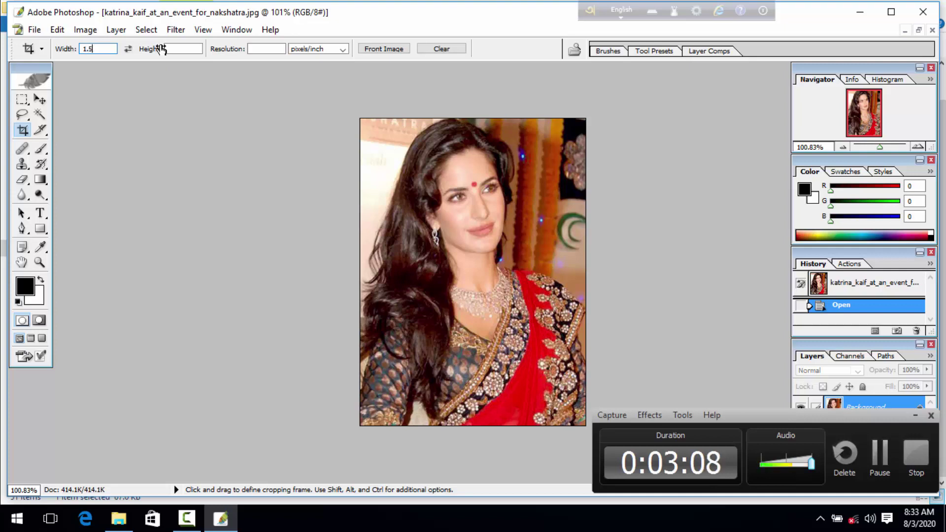
{"action": "left_click", "coordinate": [169, 49]}
{"action": "type", "text": "1"}
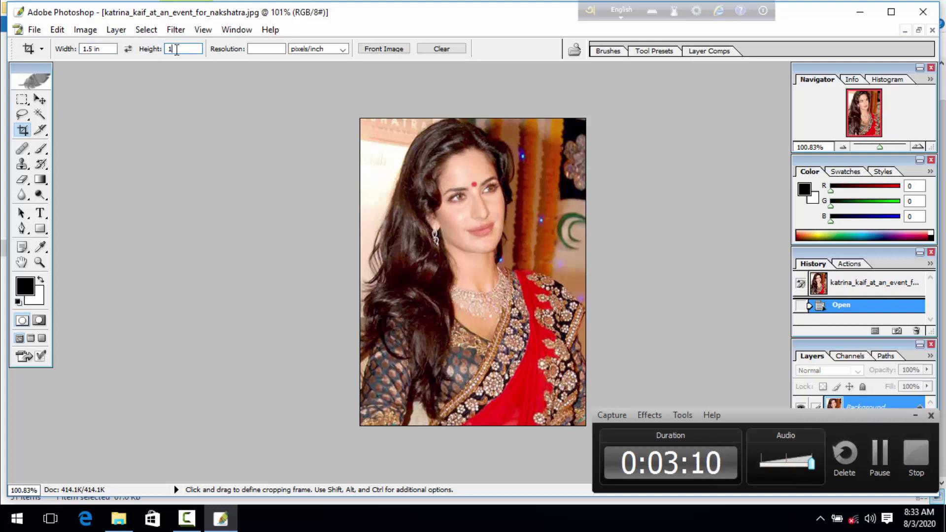
{"action": "type", "text": ".9"}
{"action": "left_click", "coordinate": [260, 50]}
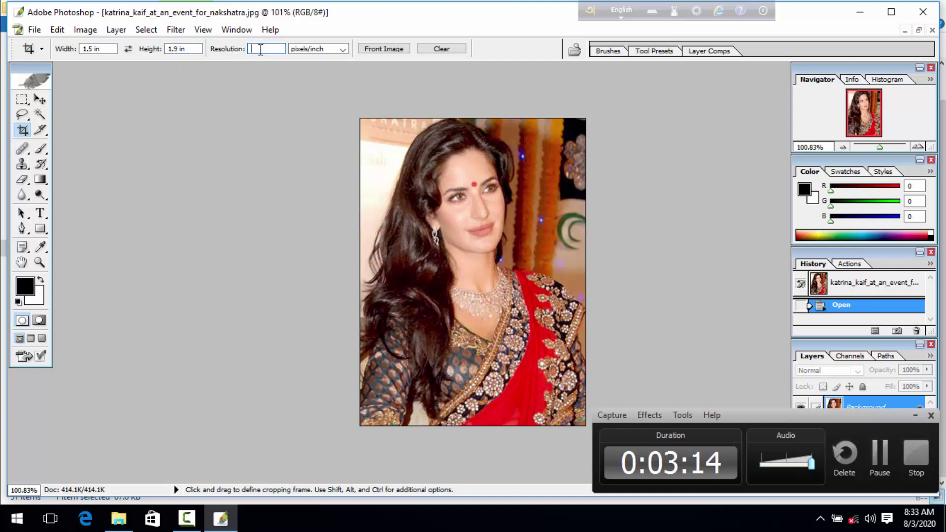
{"action": "type", "text": "300"}
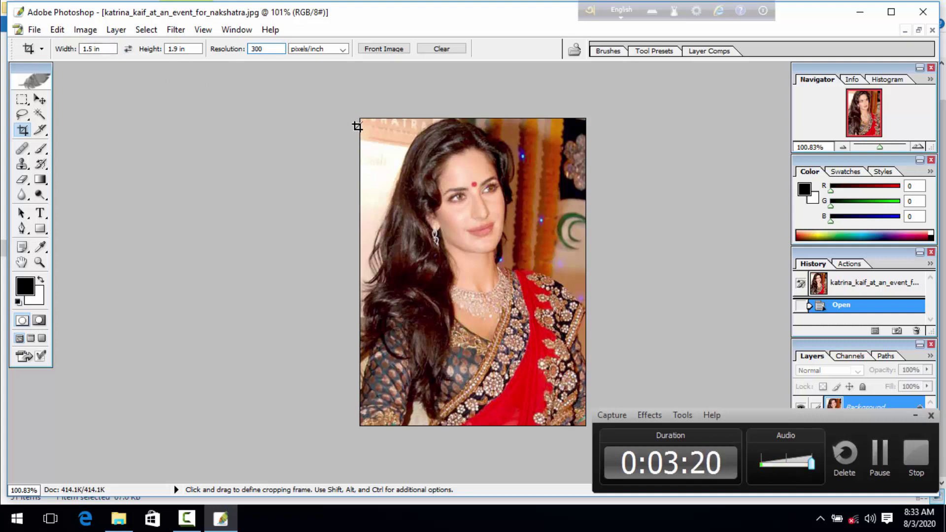
Frame the crop box around the face and shoulders and apply the crop.
{"action": "mouse_move", "coordinate": [357, 125]}
{"action": "left_mouse_down"}
{"action": "mouse_move", "coordinate": [607, 352]}
{"action": "mouse_move", "coordinate": [614, 377]}
{"action": "mouse_move", "coordinate": [574, 382]}
{"action": "left_mouse_up"}
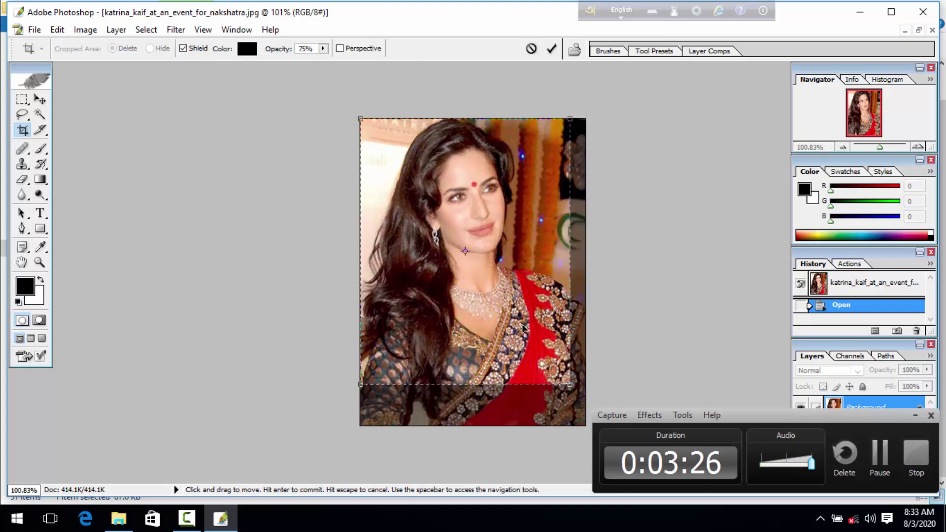
{"action": "left_click_drag", "start_coordinate": [518, 328], "coordinate": [524, 329]}
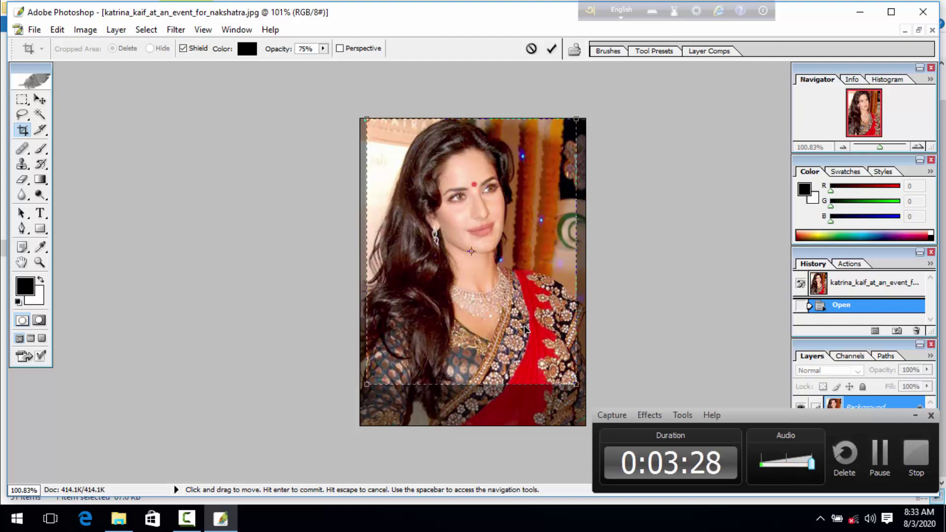
{"action": "key", "text": "Return"}
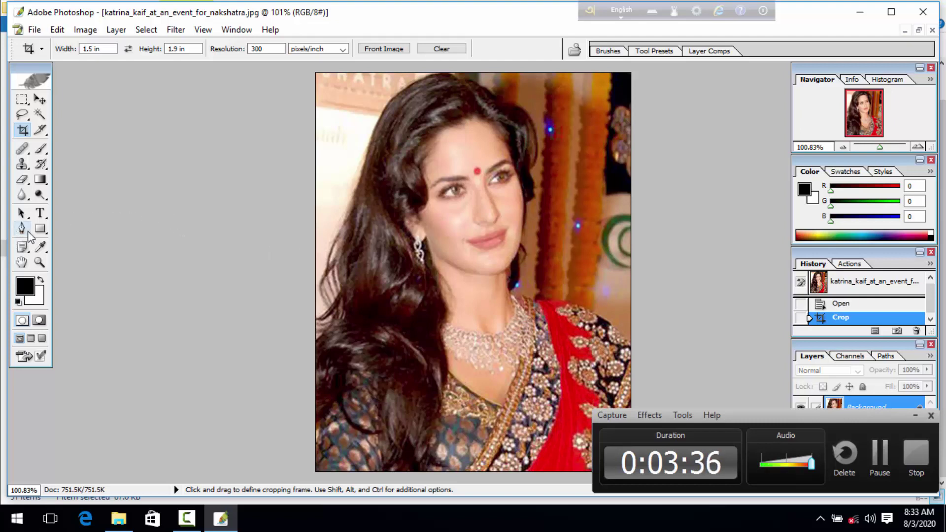
Start a Pen outline along the left hair edge, then undo it back to the Crop state.
{"action": "left_click", "coordinate": [22, 229]}
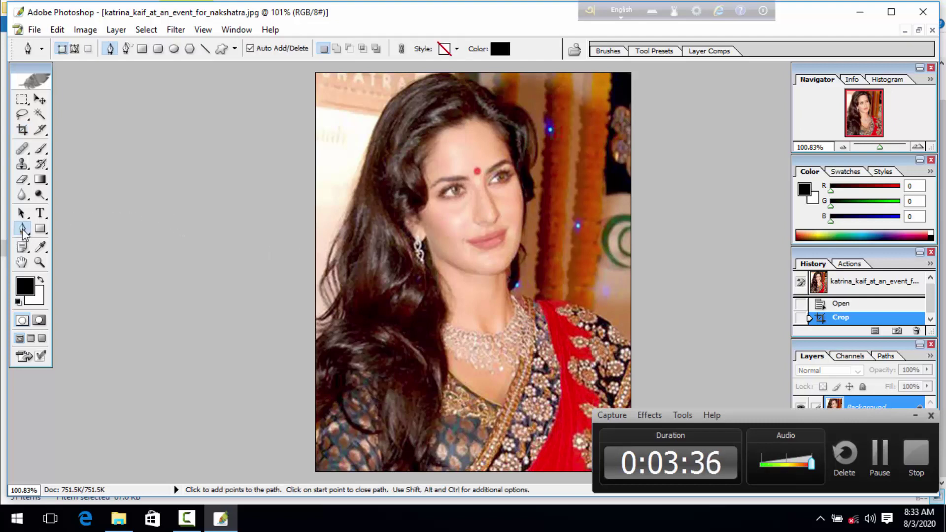
{"action": "left_click", "coordinate": [320, 327]}
{"action": "left_click_drag", "start_coordinate": [332, 318], "coordinate": [336, 267]}
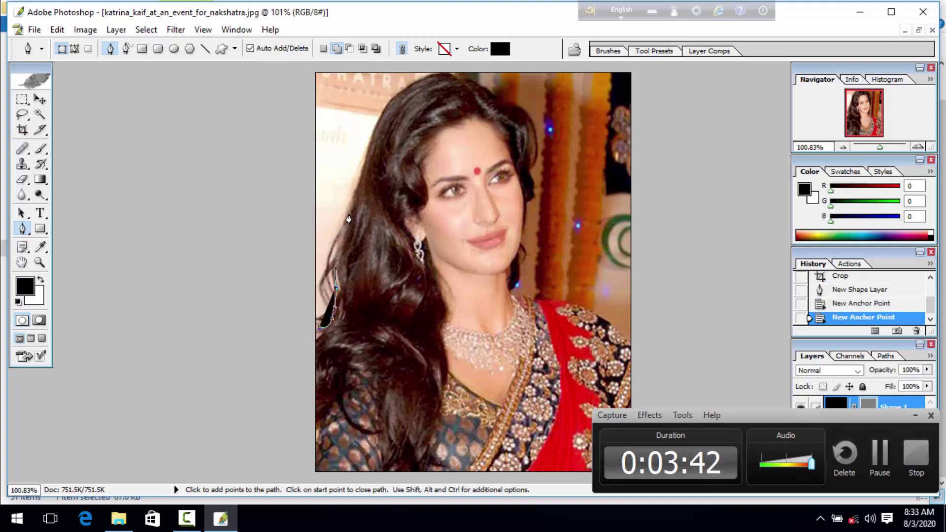
{"action": "left_click_drag", "start_coordinate": [349, 211], "coordinate": [359, 177]}
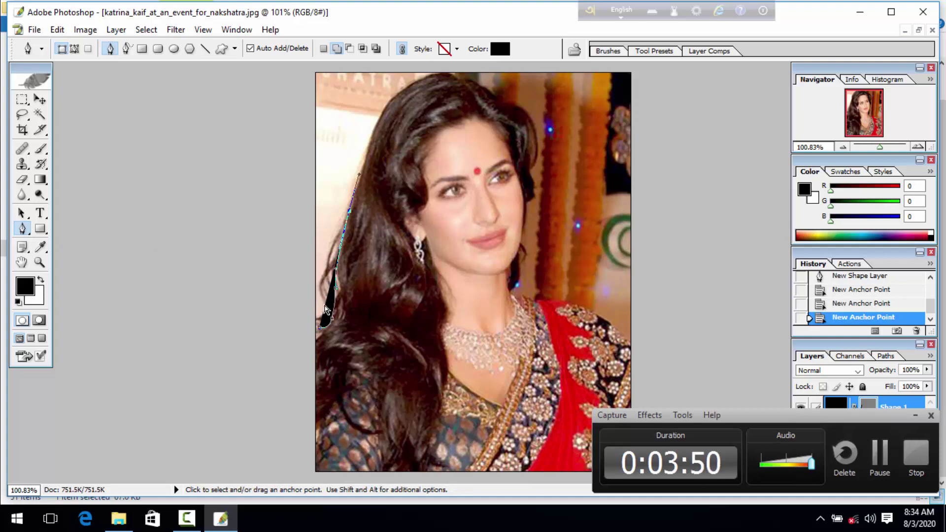
{"action": "key", "text": "ctrl+z"}
{"action": "key", "text": "ctrl+z"}
{"action": "key", "text": "ctrl+z"}
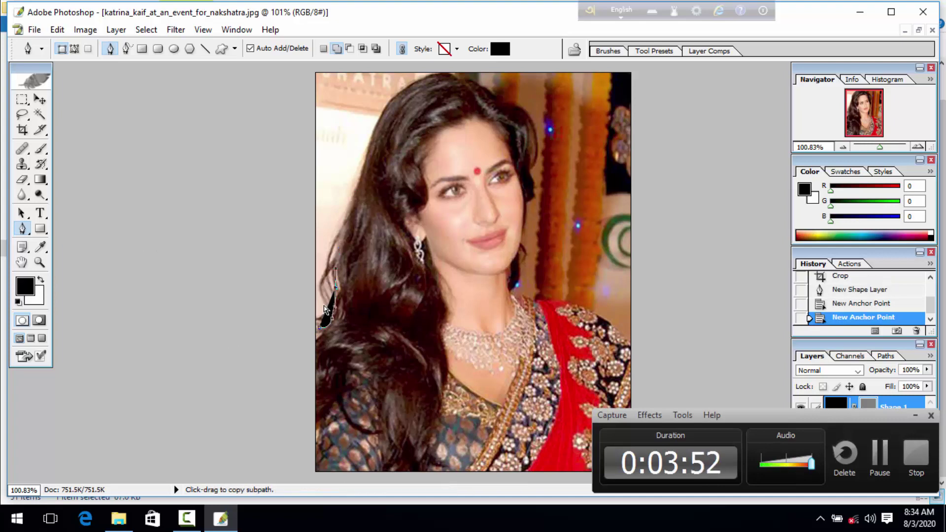
{"action": "key", "text": "ctrl+alt+z"}
{"action": "key", "text": "ctrl+alt+z"}
{"action": "key", "text": "ctrl+alt+z"}
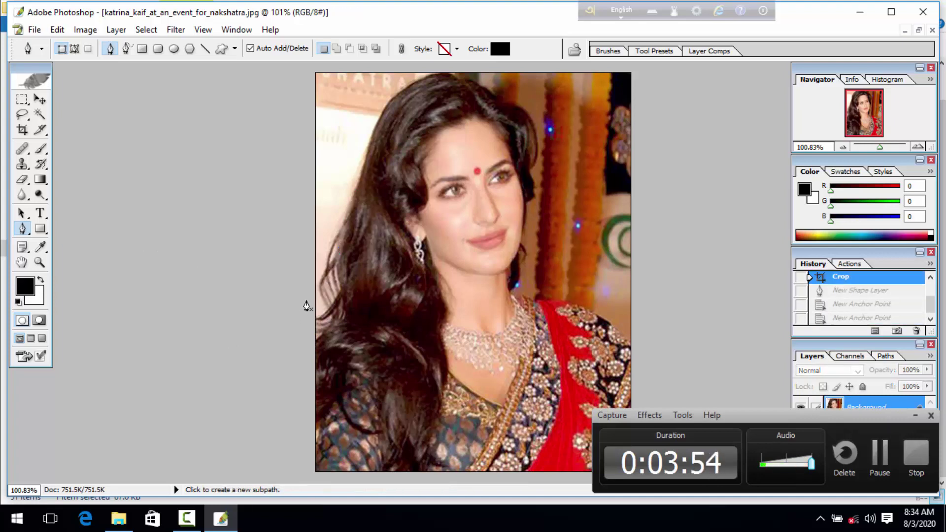
Set the Pen to Paths mode and place anchors up, over and down around the woman's hair.
{"action": "left_click", "coordinate": [74, 50]}
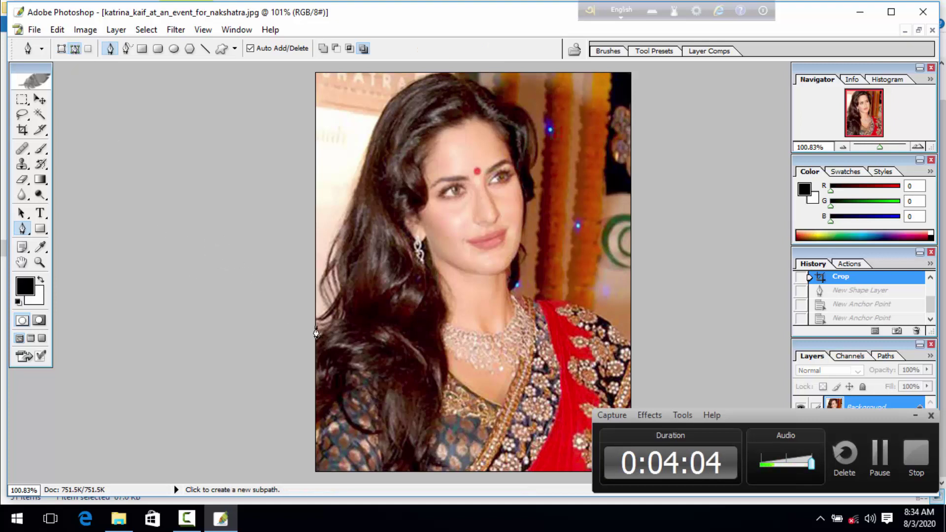
{"action": "left_click", "coordinate": [331, 327]}
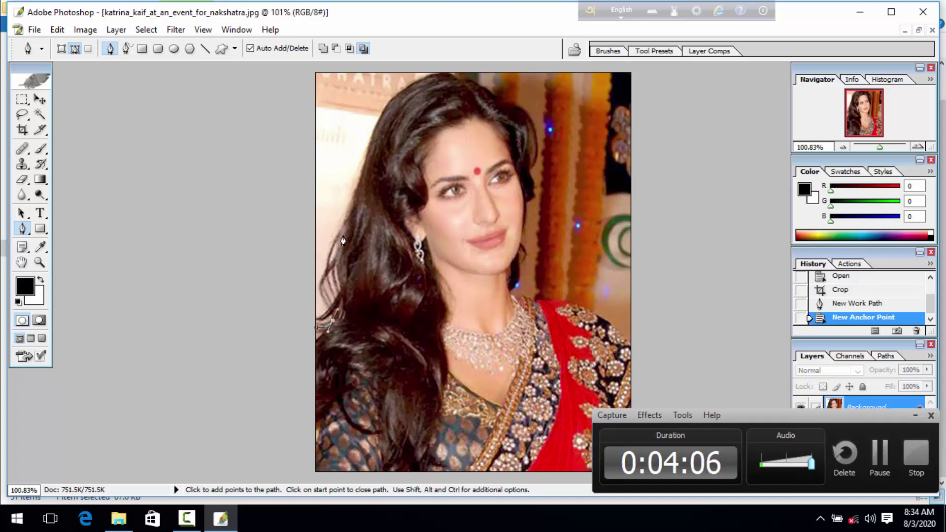
{"action": "left_click", "coordinate": [345, 216]}
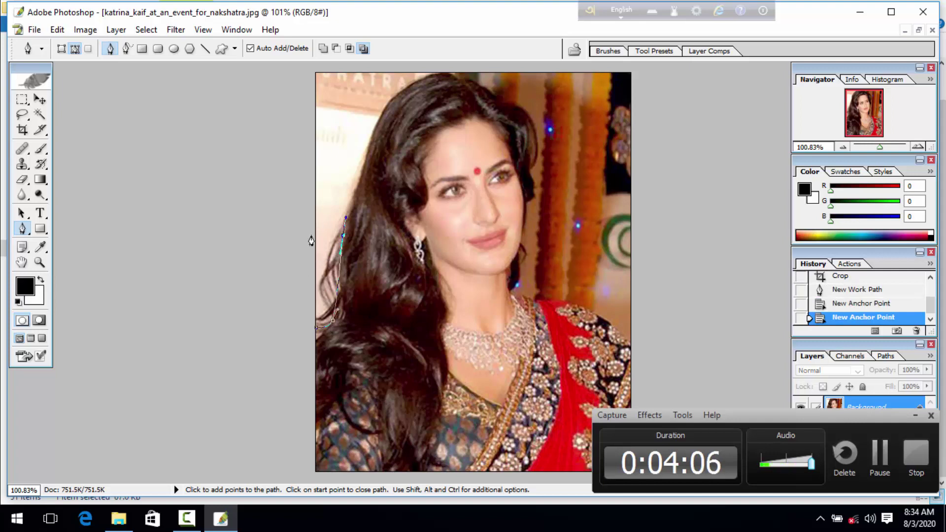
{"action": "left_click", "coordinate": [376, 127]}
{"action": "left_click", "coordinate": [390, 106]}
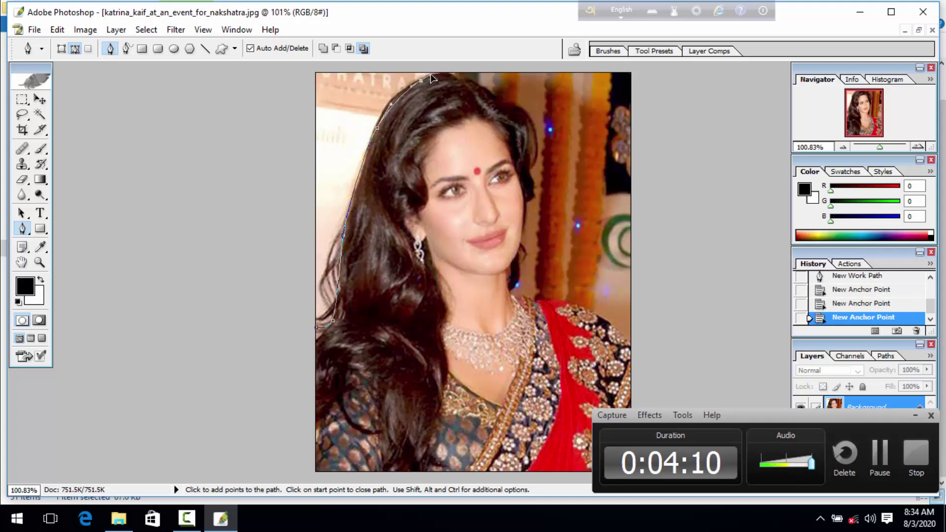
{"action": "left_click", "coordinate": [421, 81]}
{"action": "left_click_drag", "start_coordinate": [463, 76], "coordinate": [478, 88]}
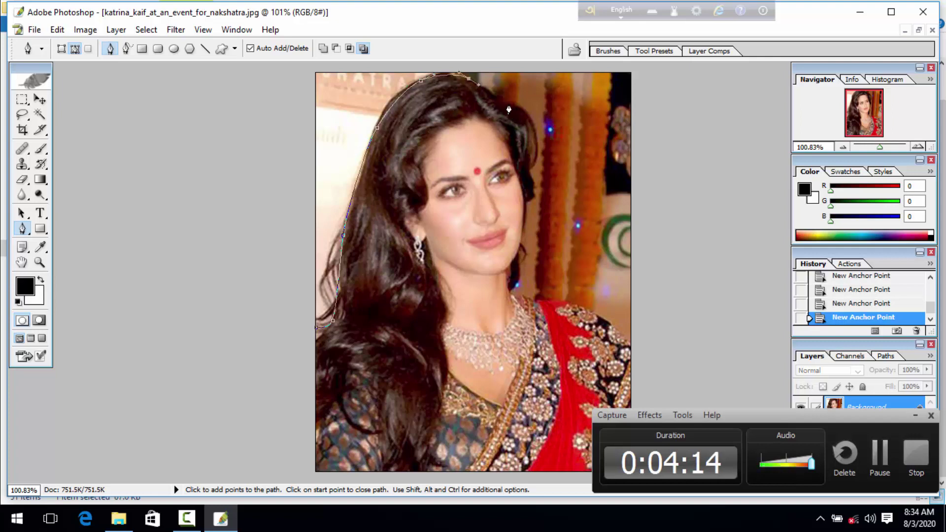
{"action": "left_click_drag", "start_coordinate": [510, 105], "coordinate": [529, 125]}
{"action": "left_click_drag", "start_coordinate": [531, 160], "coordinate": [534, 191]}
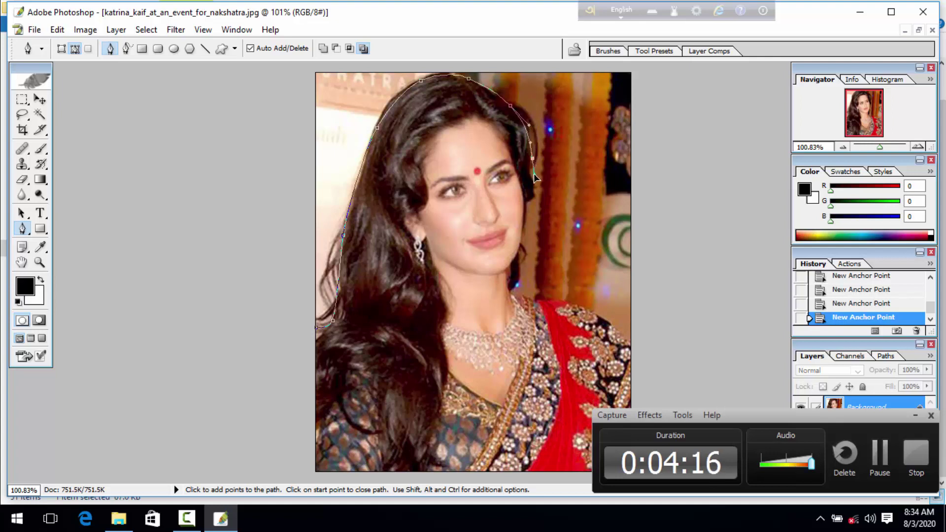
{"action": "left_click", "coordinate": [526, 202]}
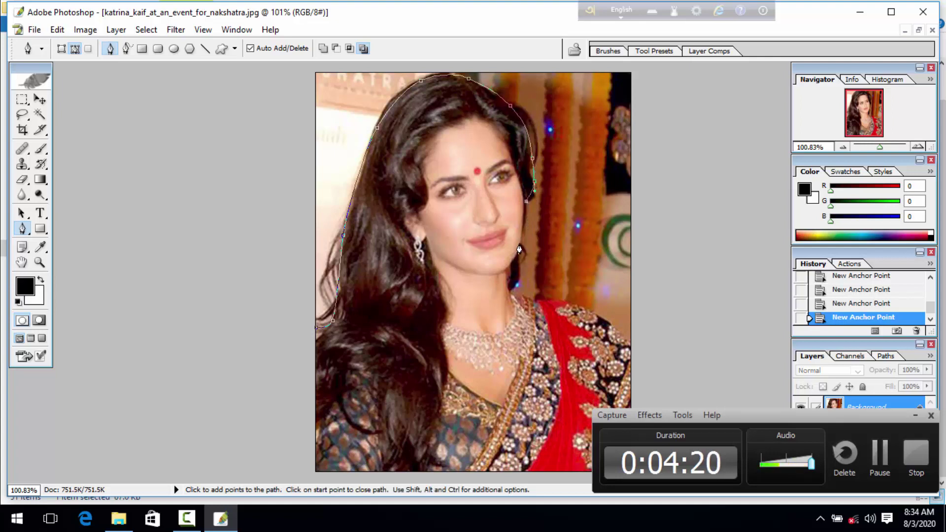
{"action": "left_click_drag", "start_coordinate": [519, 248], "coordinate": [513, 262]}
Continue the path along the neck and shoulder, loop outside the canvas, and close it at the start.
{"action": "left_click", "coordinate": [517, 284]}
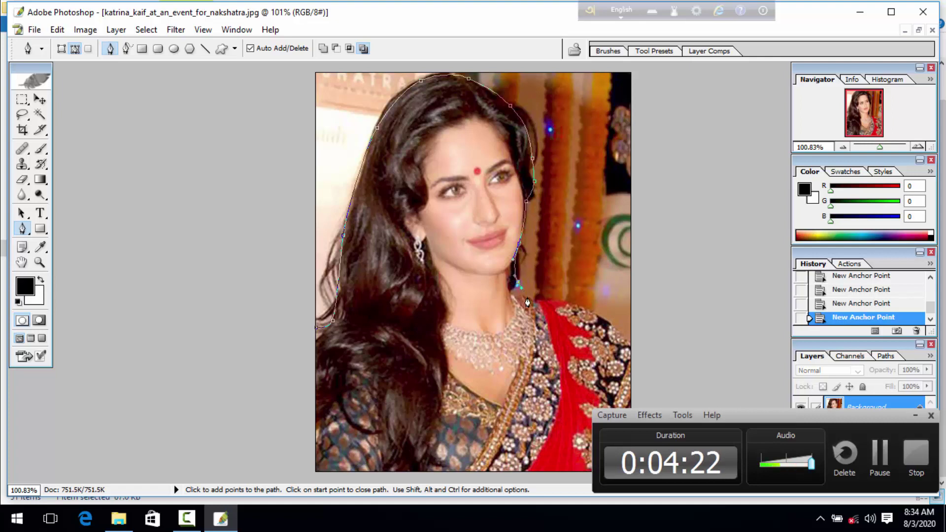
{"action": "left_click_drag", "start_coordinate": [576, 307], "coordinate": [588, 319]}
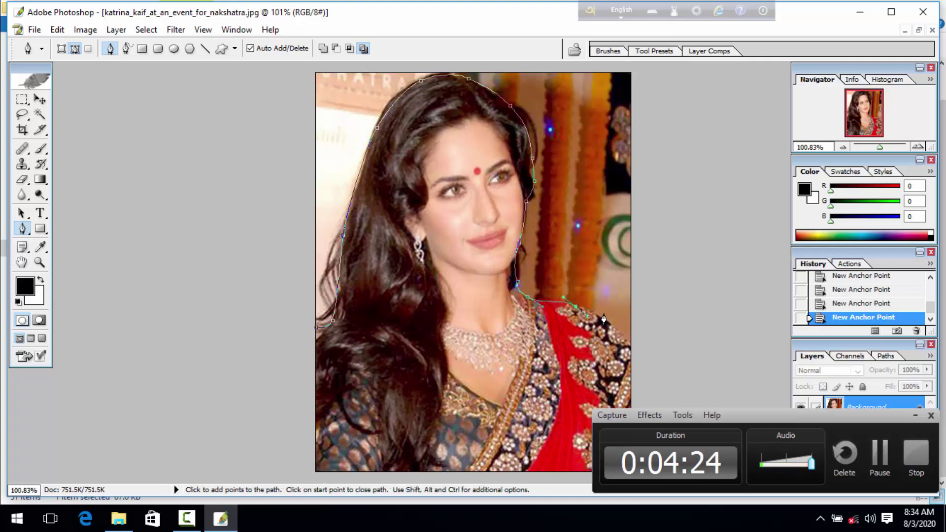
{"action": "left_click", "coordinate": [625, 343]}
{"action": "left_click_drag", "start_coordinate": [636, 365], "coordinate": [645, 361]}
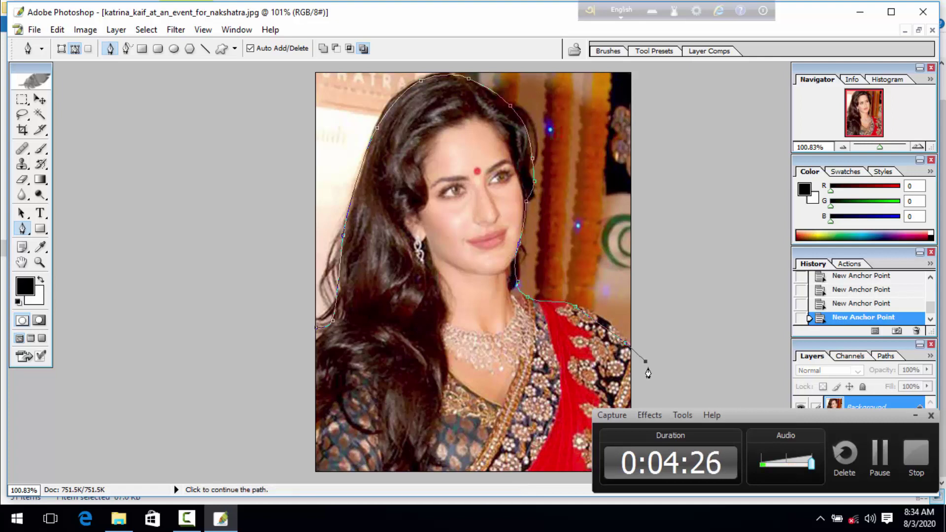
{"action": "left_click", "coordinate": [667, 89]}
{"action": "left_click", "coordinate": [649, 71]}
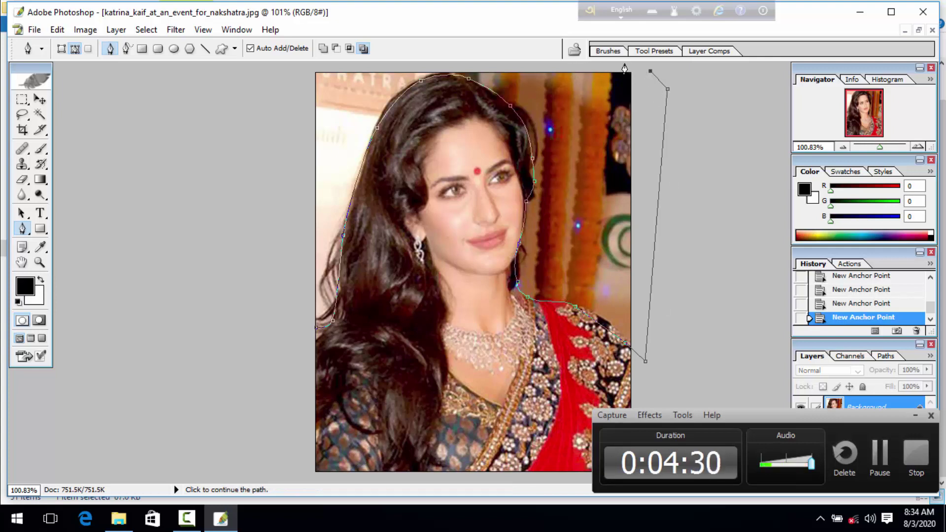
{"action": "left_click", "coordinate": [302, 67]}
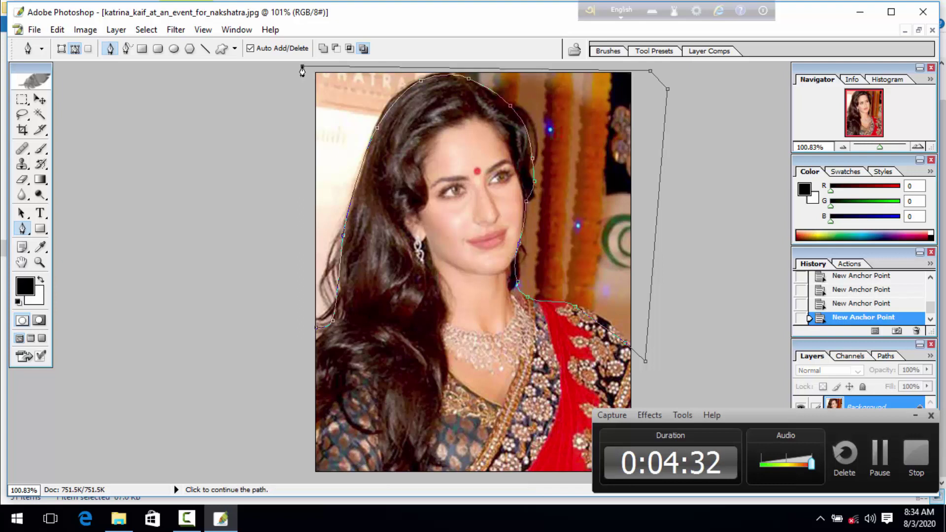
{"action": "left_click", "coordinate": [250, 303]}
{"action": "left_click", "coordinate": [272, 323]}
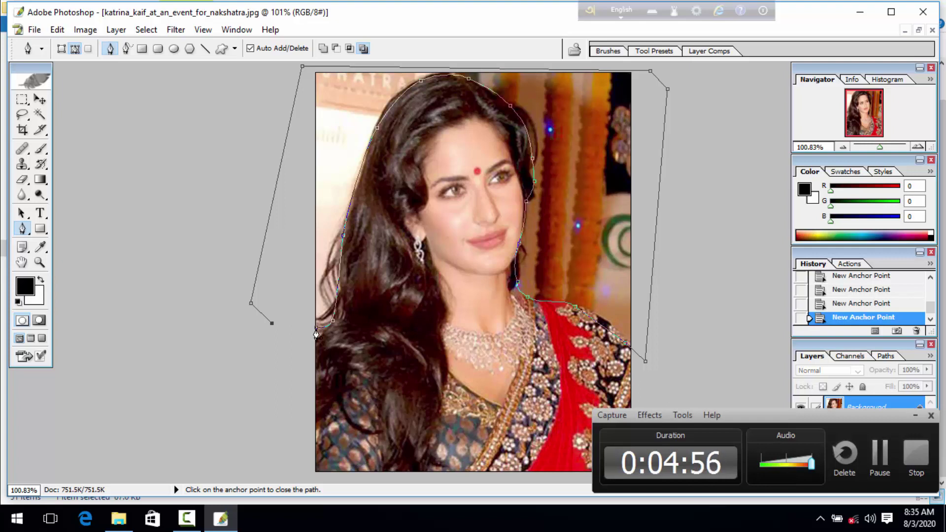
{"action": "left_click", "coordinate": [316, 333]}
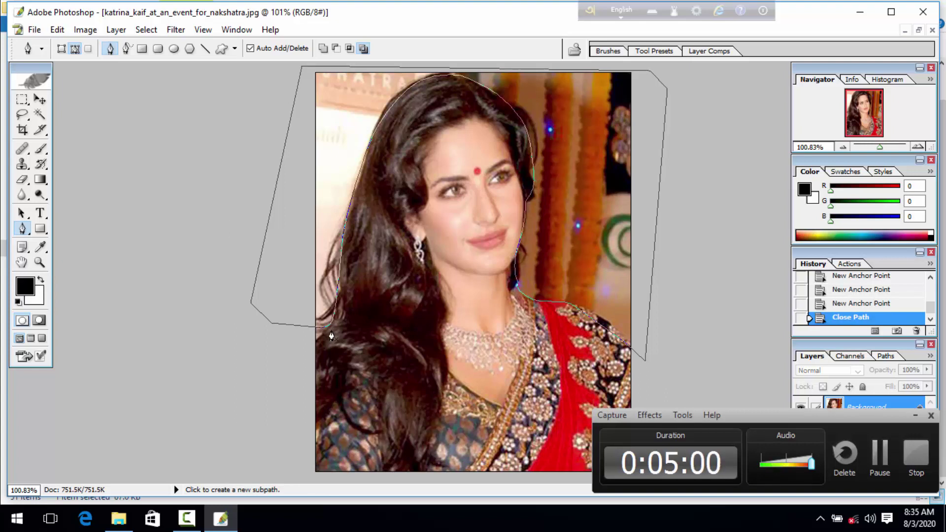
Load the closed path as a selection, set the background colour to blue, and fill with Delete.
{"action": "key", "text": "ctrl+Return"}
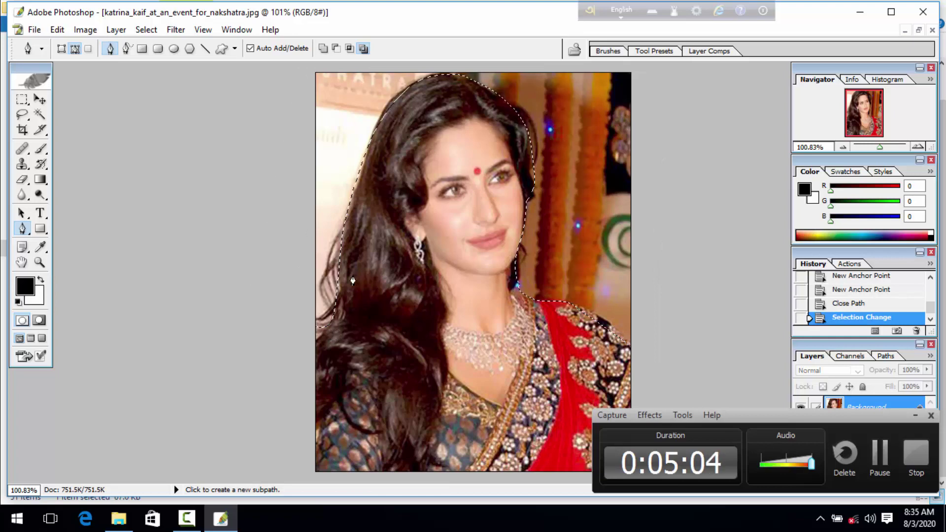
{"action": "left_click", "coordinate": [38, 299]}
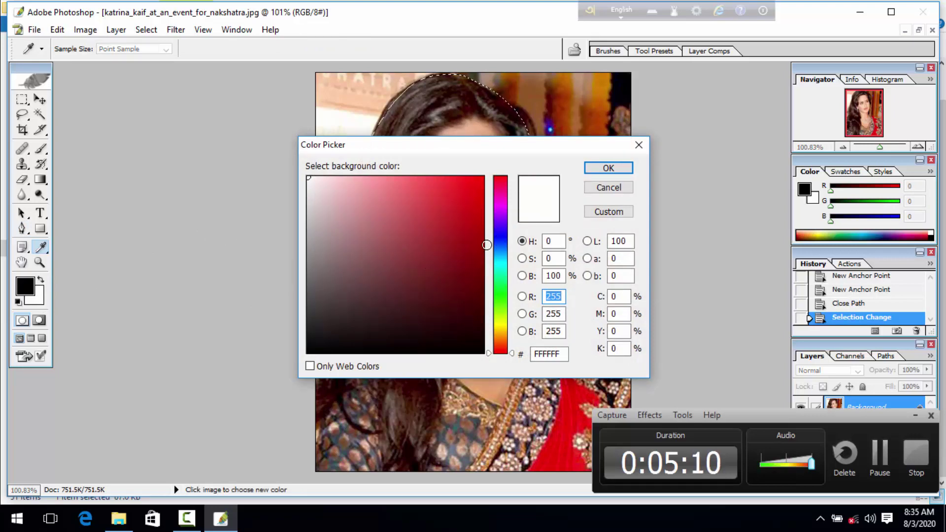
{"action": "left_click", "coordinate": [499, 240]}
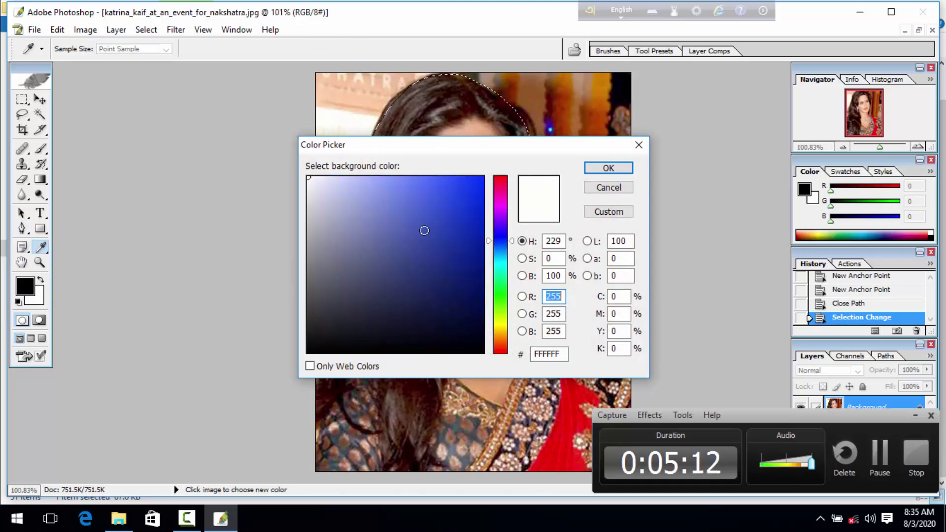
{"action": "left_click", "coordinate": [459, 198]}
{"action": "left_click", "coordinate": [608, 168]}
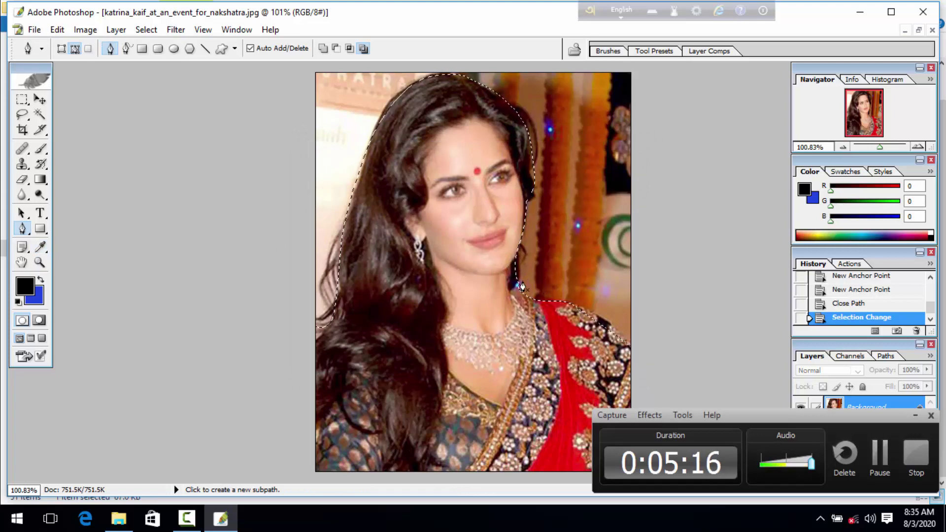
{"action": "key", "text": "Delete"}
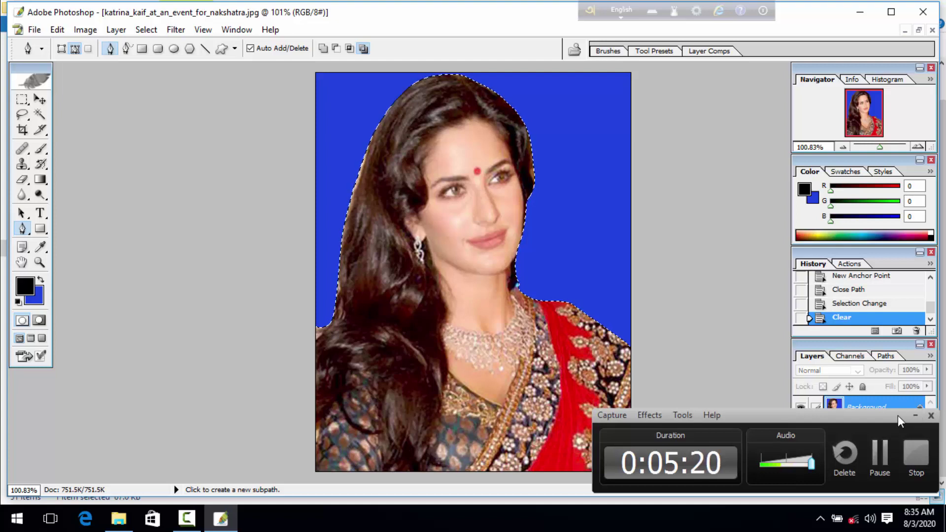
Return focus to Photoshop and undo the blue background fill.
{"action": "left_click", "coordinate": [911, 417]}
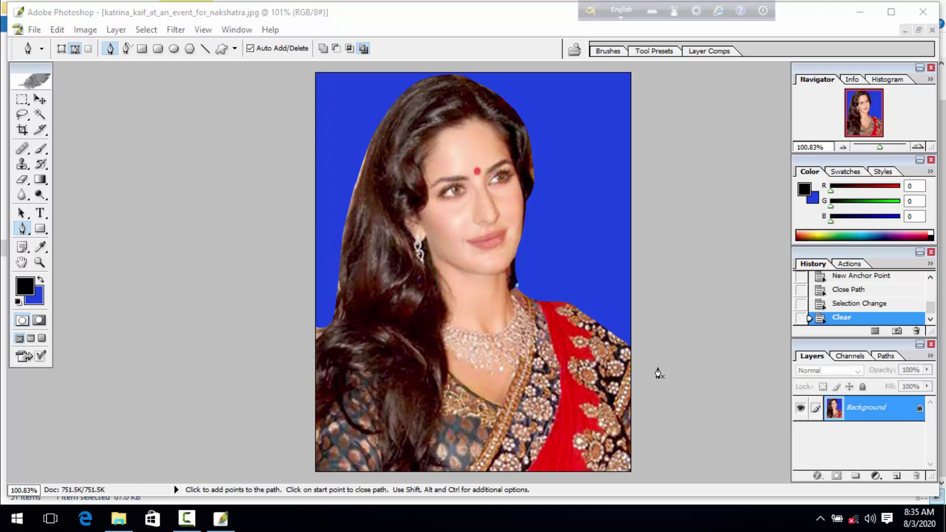
{"action": "left_click", "coordinate": [45, 97]}
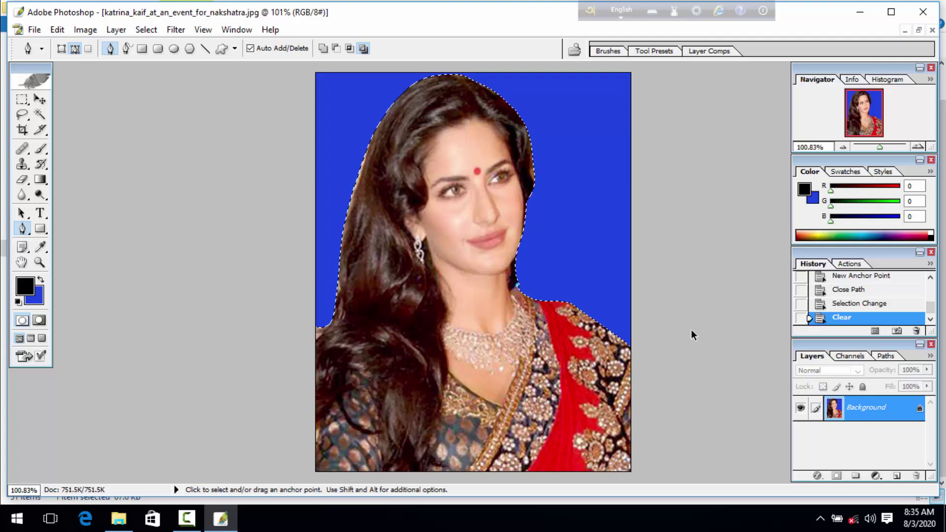
{"action": "key", "text": "ctrl+z"}
Step back three history states to the pen path before its last anchors near the chin.
{"action": "key", "text": "ctrl+alt+z"}
{"action": "key", "text": "ctrl+alt+z"}
{"action": "key", "text": "ctrl+alt+z"}
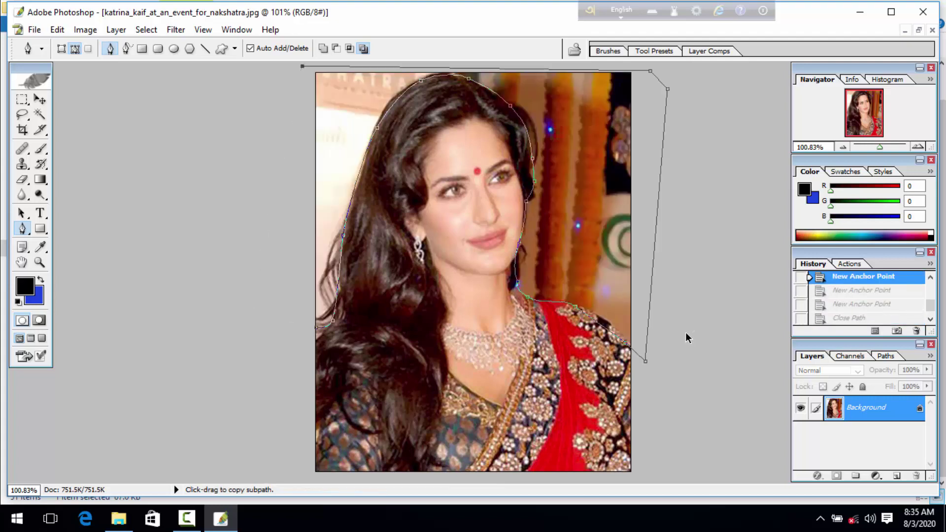
{"action": "key", "text": "ctrl+alt+z"}
{"action": "key", "text": "ctrl+alt+z"}
{"action": "key", "text": "ctrl+alt+z"}
{"action": "key", "text": "ctrl+alt+z"}
{"action": "key", "text": "ctrl+alt+z"}
{"action": "key", "text": "ctrl+alt+z"}
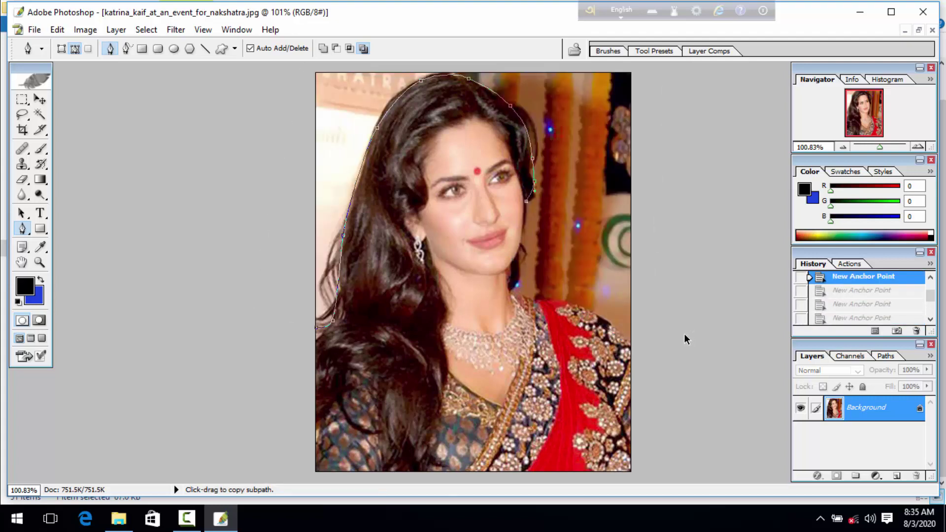
{"action": "key", "text": "ctrl+alt+z"}
{"action": "key", "text": "ctrl+alt+z"}
{"action": "key", "text": "ctrl+alt+z"}
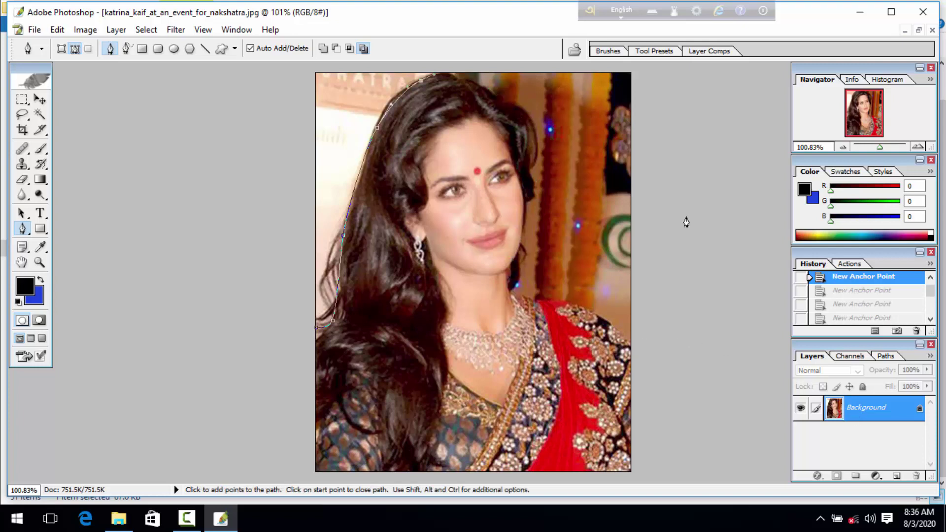
Float the document window and create a duplicate copy of the portrait, moved to the right.
{"action": "left_click", "coordinate": [919, 30]}
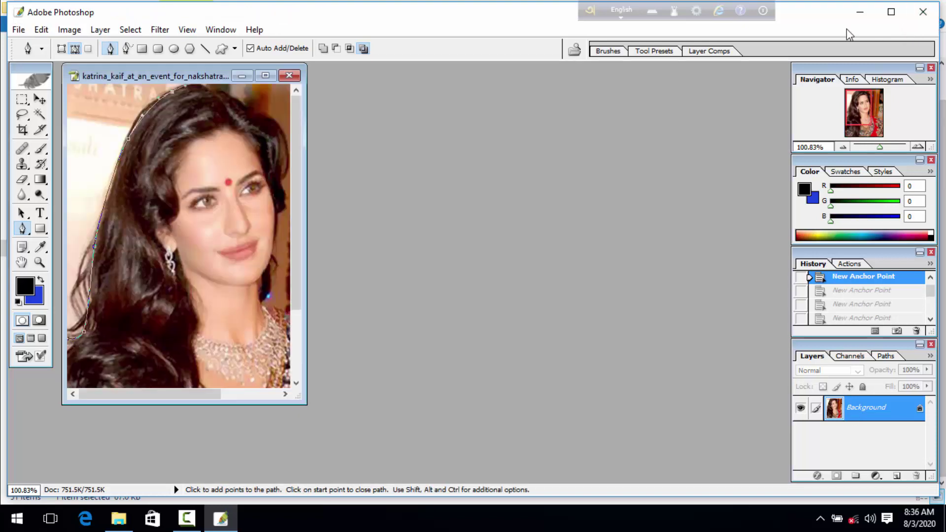
{"action": "right_click", "coordinate": [187, 77]}
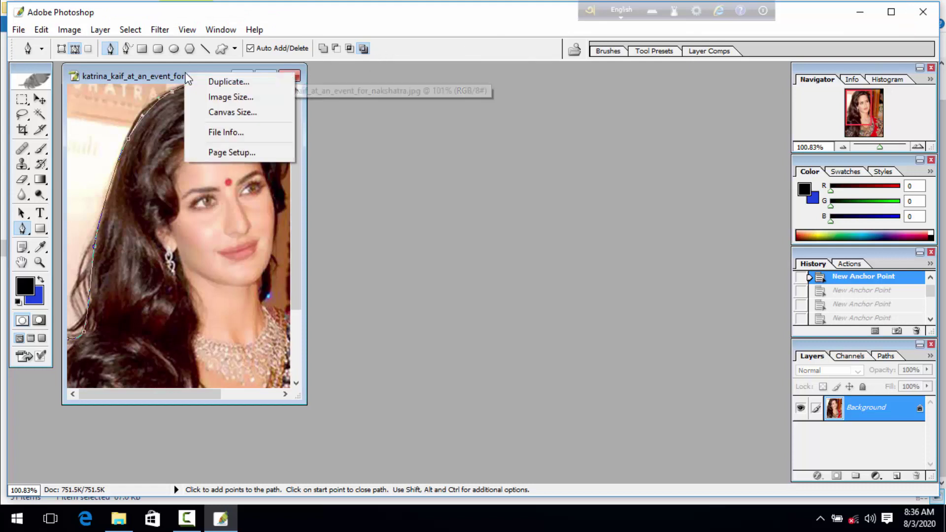
{"action": "left_click", "coordinate": [229, 81]}
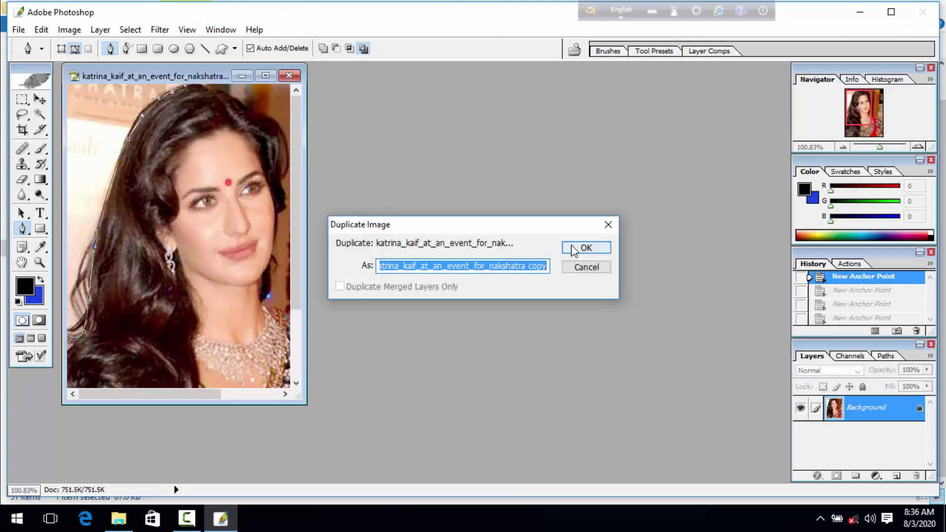
{"action": "left_click", "coordinate": [594, 247]}
{"action": "left_click_drag", "start_coordinate": [236, 92], "coordinate": [497, 111]}
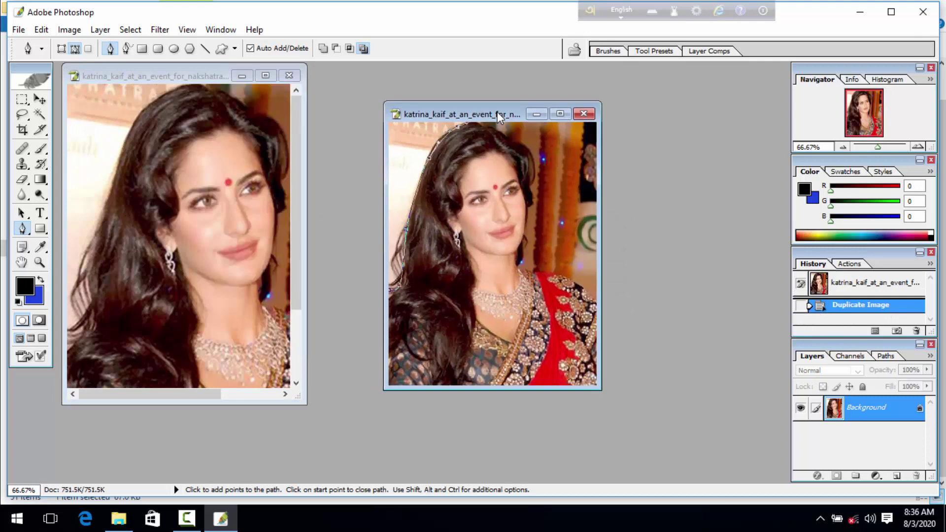
Maximize the original portrait again and close the pen path at its start point.
{"action": "left_click", "coordinate": [266, 161]}
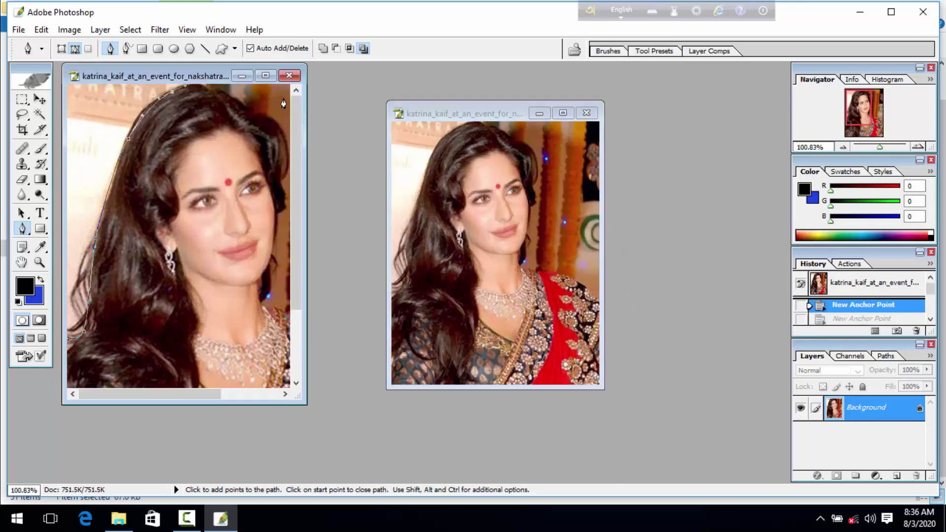
{"action": "left_click", "coordinate": [265, 76]}
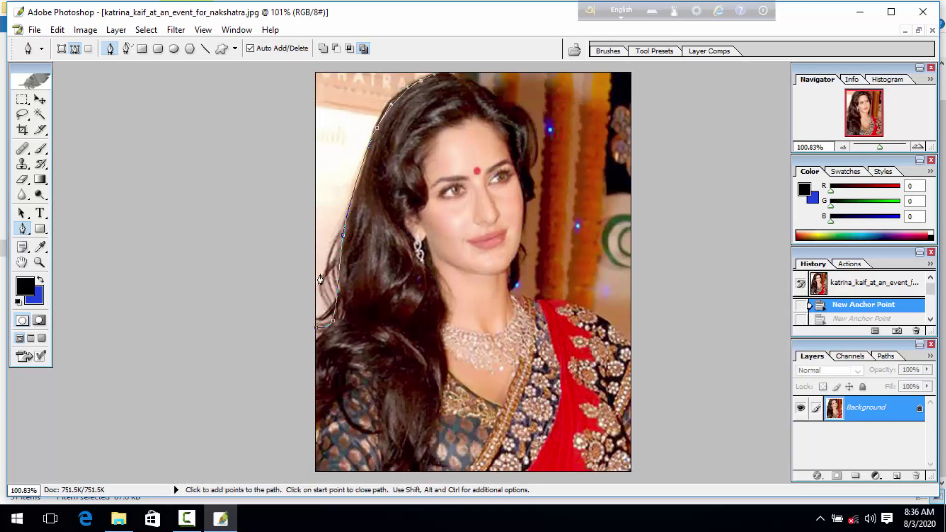
{"action": "left_click", "coordinate": [315, 330]}
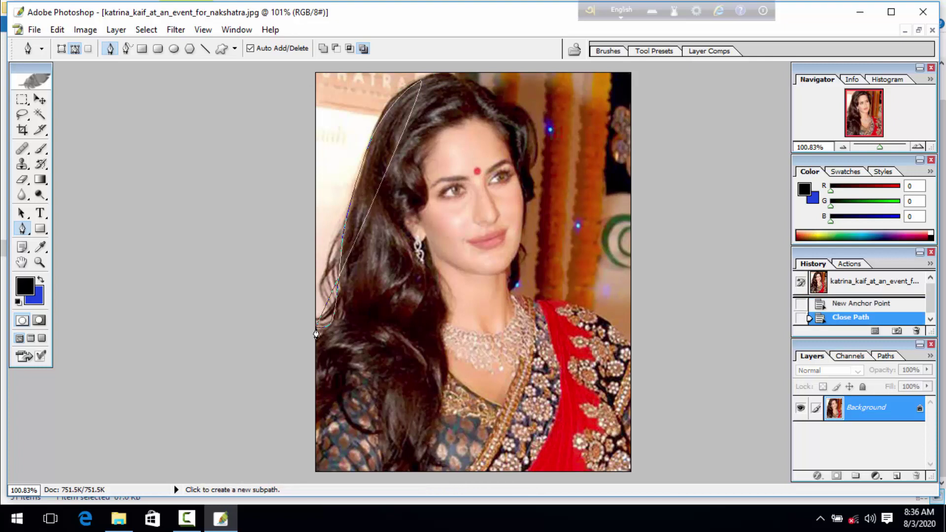
Convert the hair path to a selection, deselect it, hide the path, and refit the original portrait.
{"action": "key", "text": "ctrl+Return"}
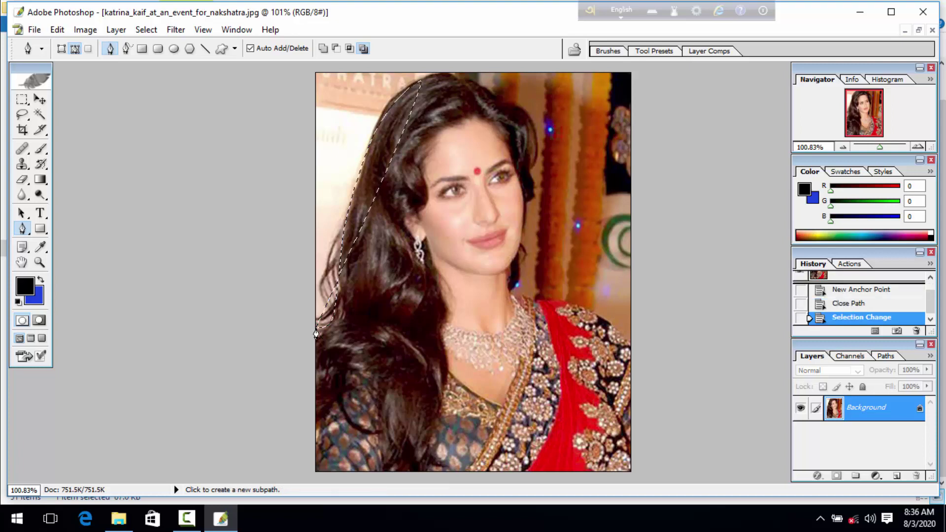
{"action": "key", "text": "ctrl+d"}
{"action": "key", "text": "Escape"}
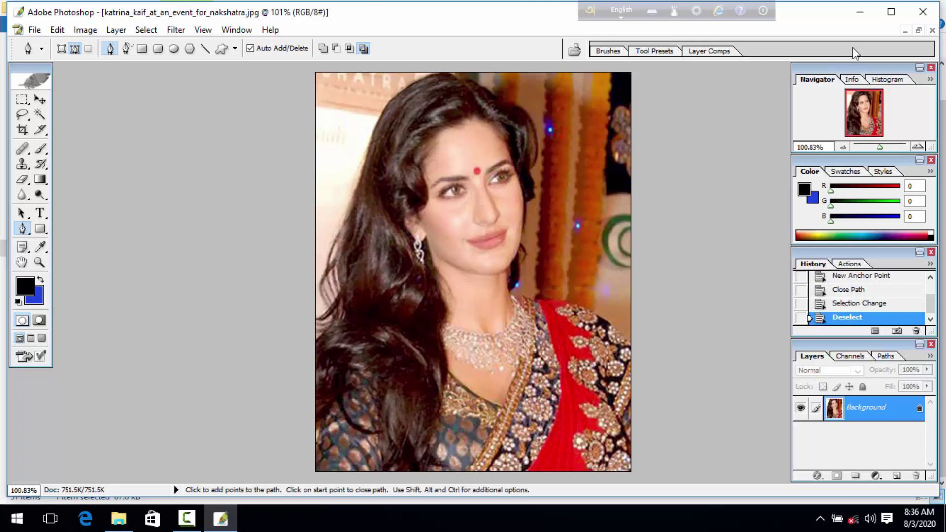
{"action": "left_click", "coordinate": [918, 30]}
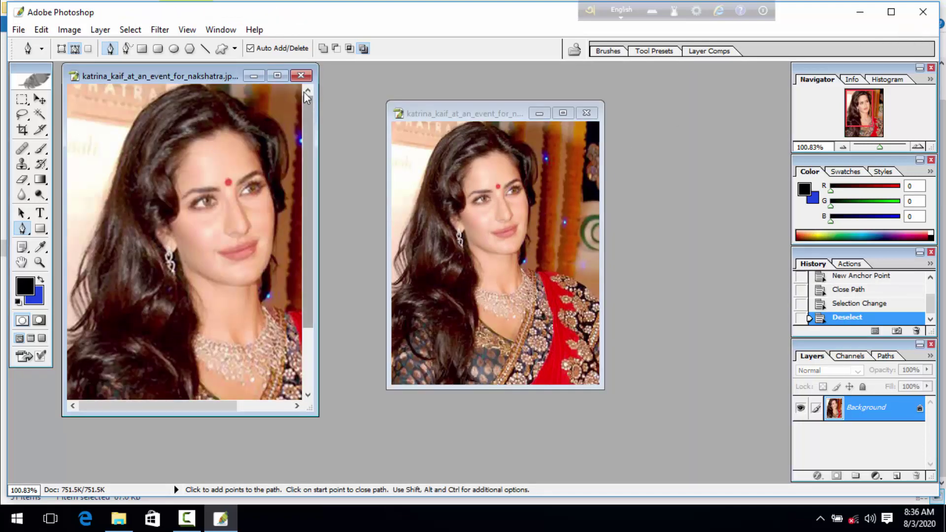
{"action": "left_click", "coordinate": [283, 76]}
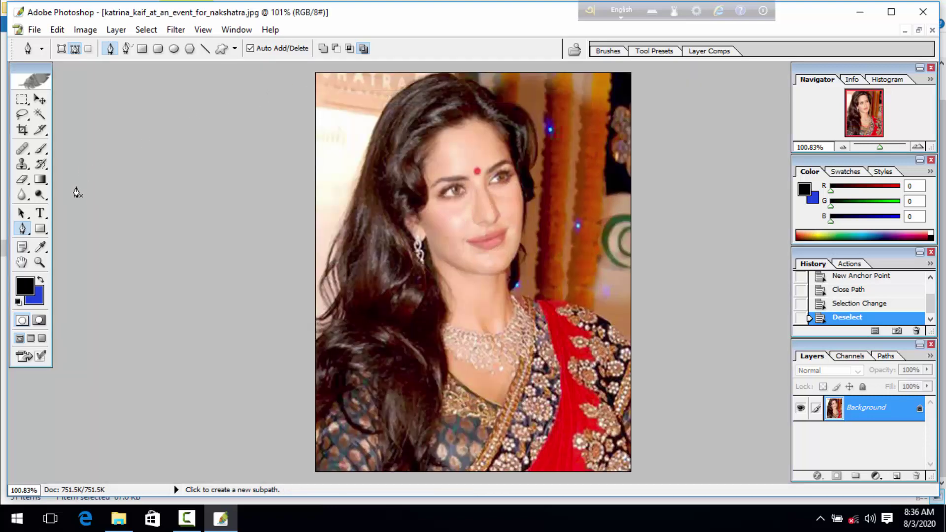
Switch from the Lasso and Polygonal Lasso variants to the Magnetic Lasso Tool.
{"action": "left_click", "coordinate": [22, 119]}
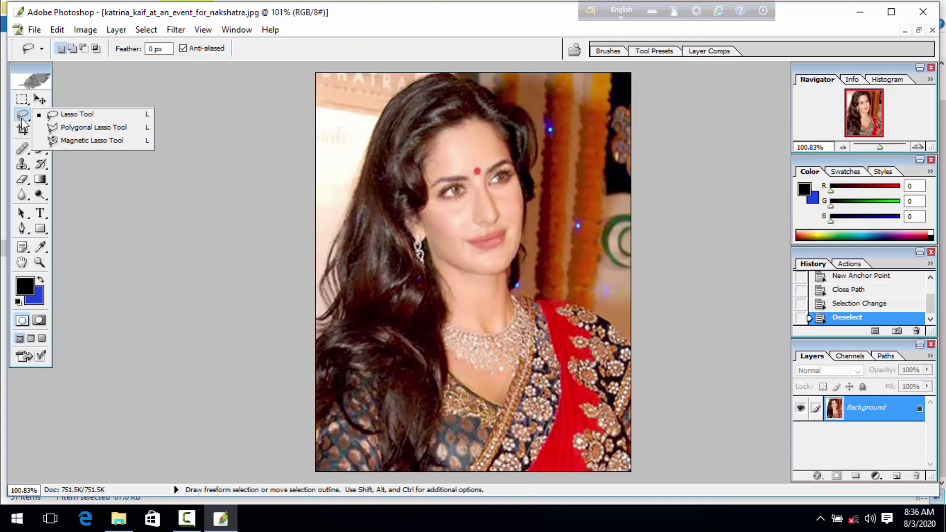
{"action": "left_click", "coordinate": [64, 128]}
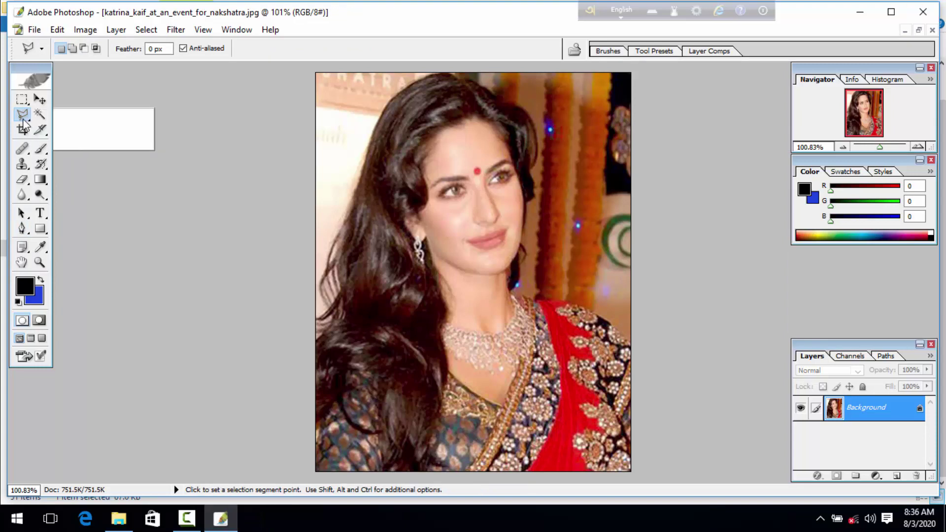
{"action": "left_click", "coordinate": [39, 100]}
{"action": "left_click", "coordinate": [22, 114]}
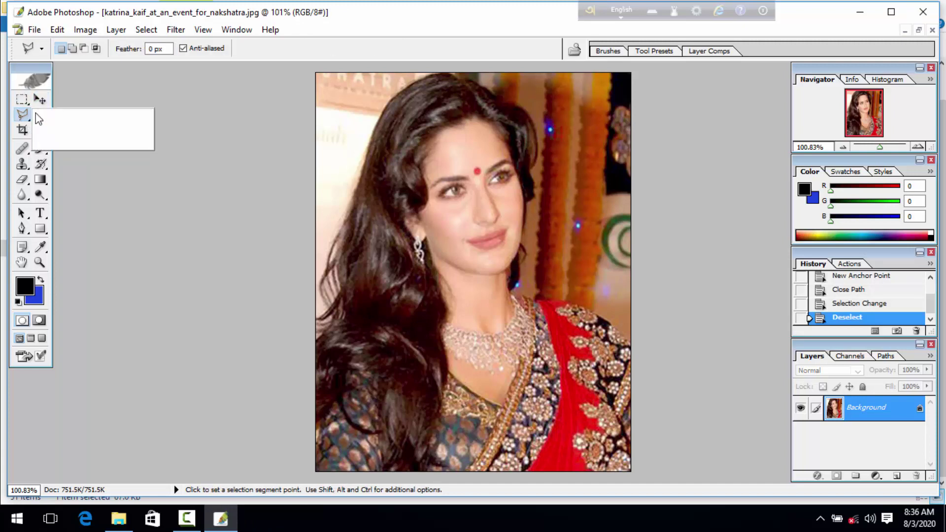
{"action": "left_click", "coordinate": [64, 142]}
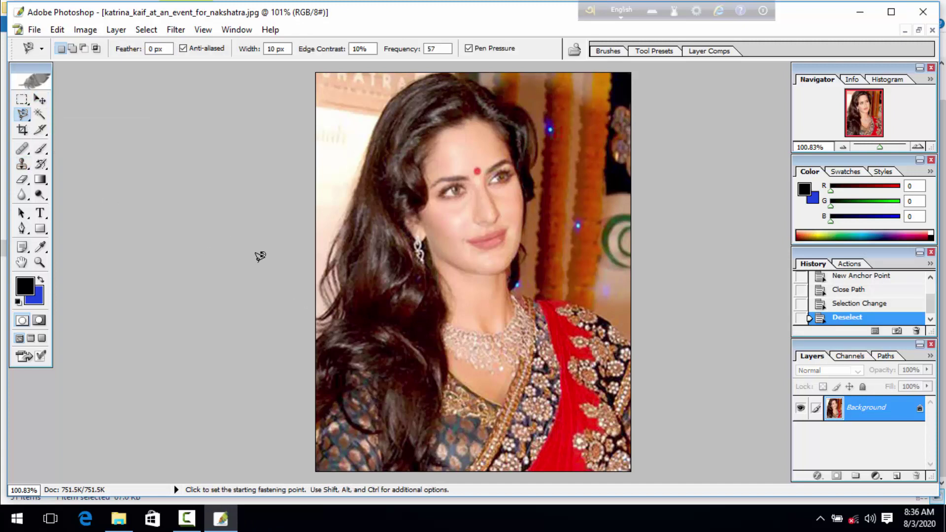
{"action": "left_click", "coordinate": [27, 121]}
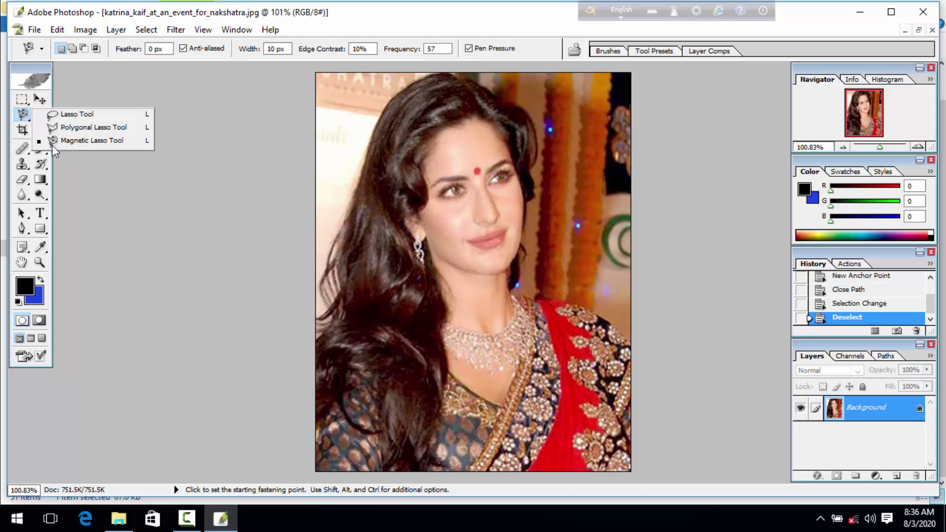
{"action": "left_click", "coordinate": [83, 142]}
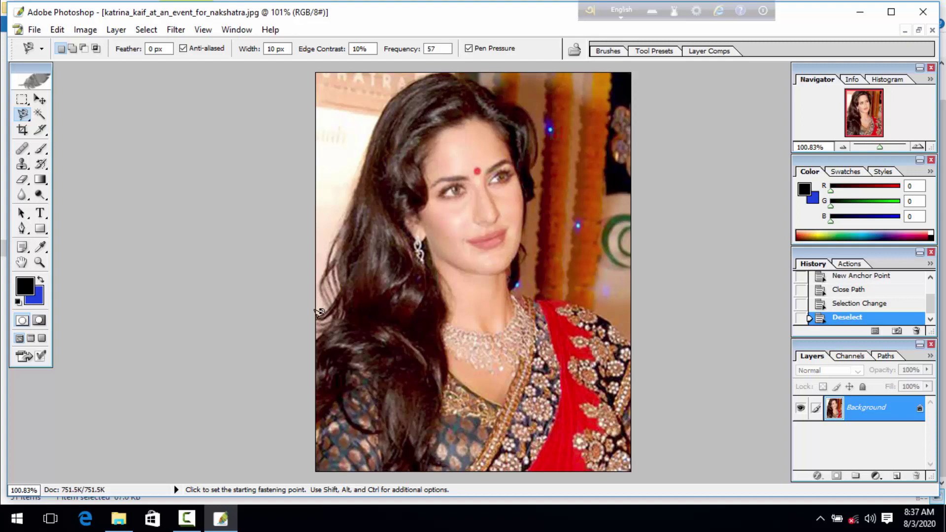
Trace a Magnetic Lasso selection from the left edge around the hair and shoulders, closing at the start.
{"action": "left_click", "coordinate": [316, 318]}
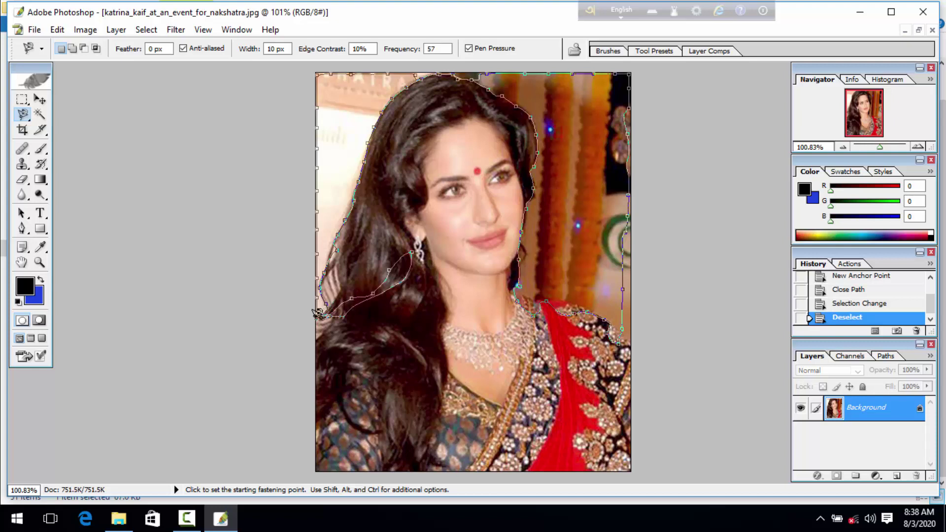
{"action": "left_click", "coordinate": [317, 313]}
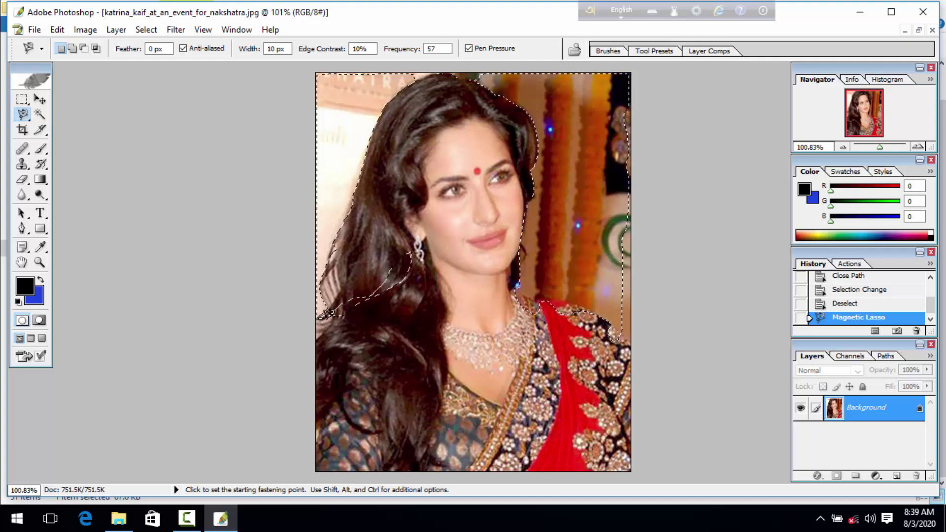
{"action": "left_click", "coordinate": [192, 518]}
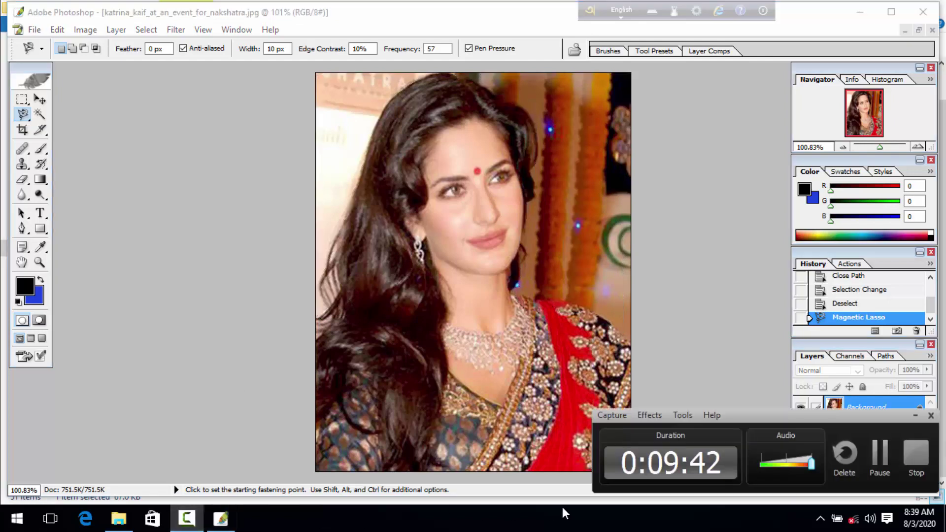
{"action": "left_click", "coordinate": [916, 415]}
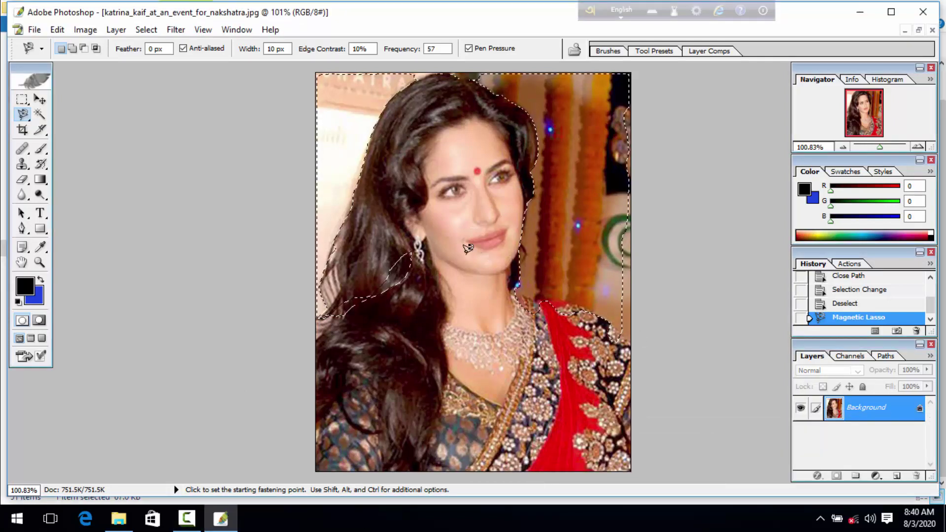